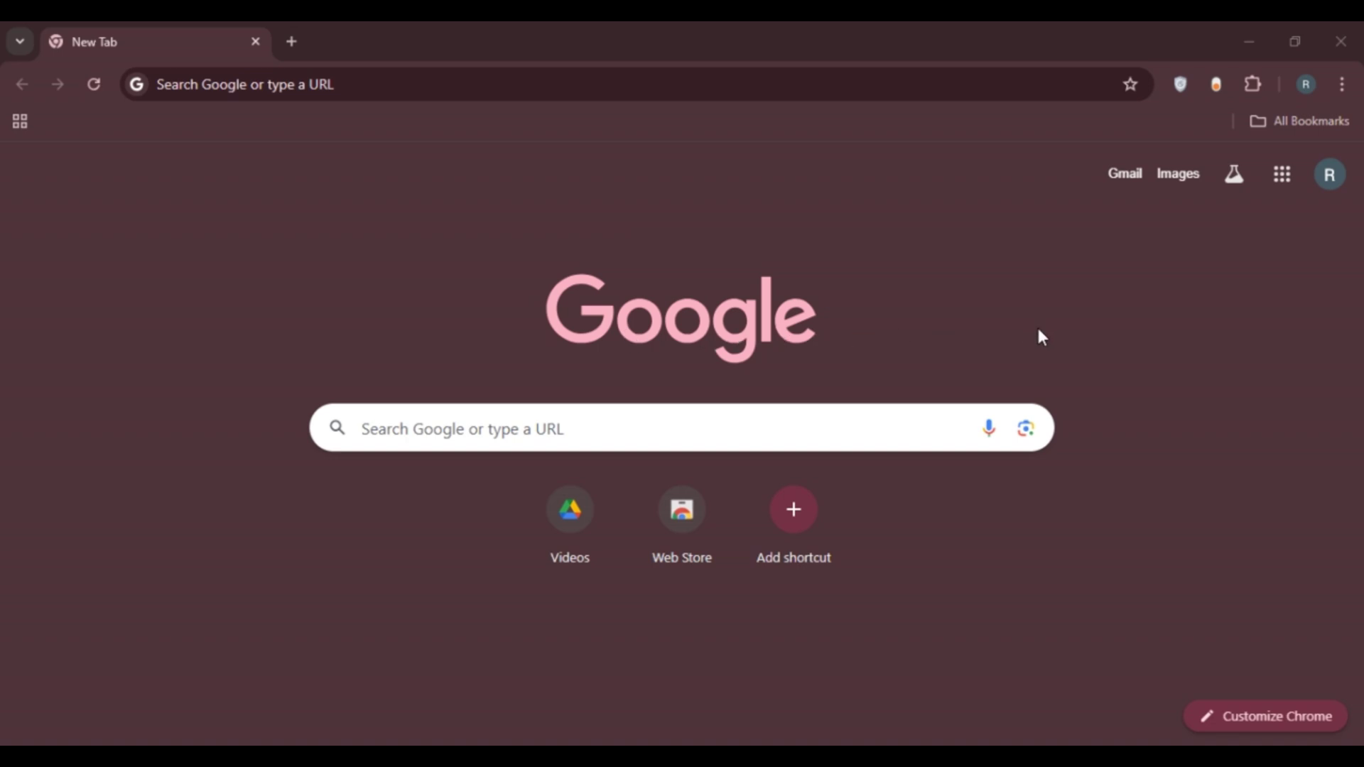
Go to playground.com in Chrome.
click(301, 77)
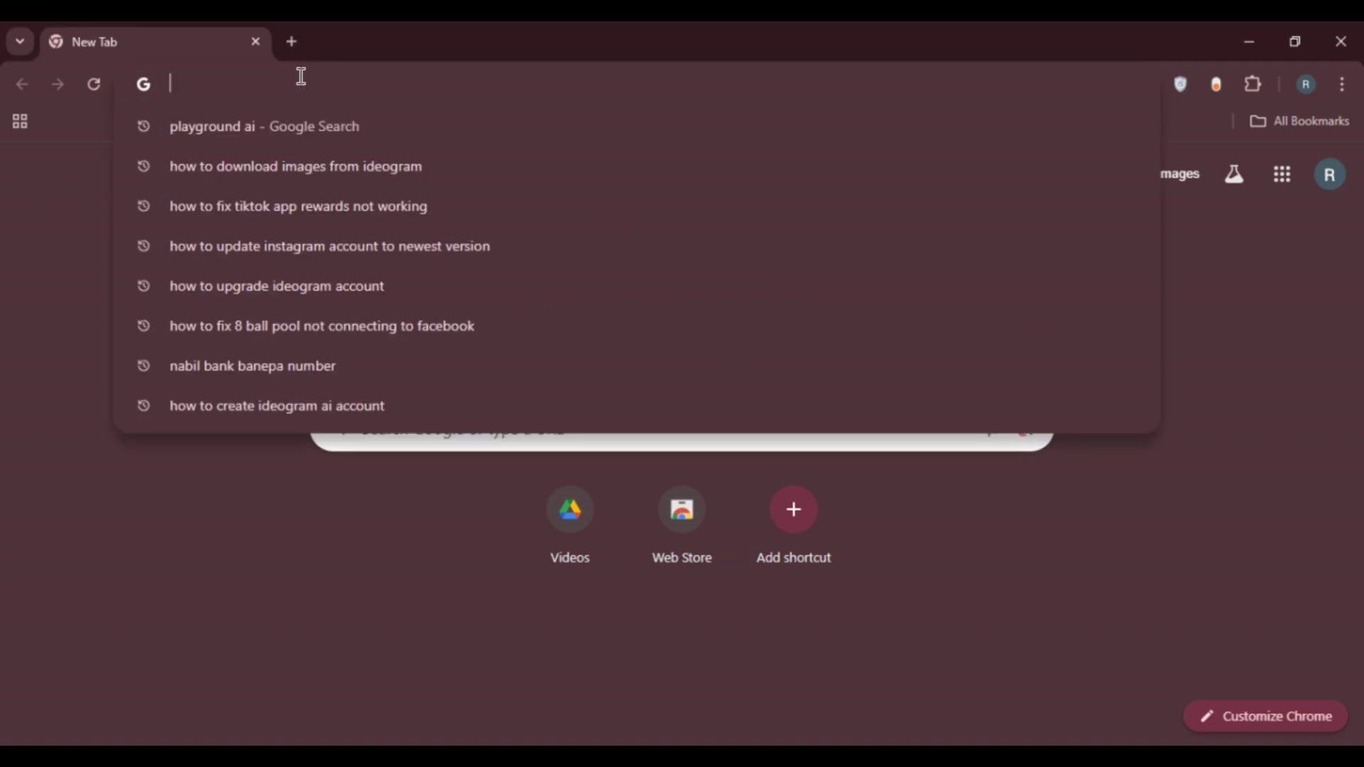
text(playgr)
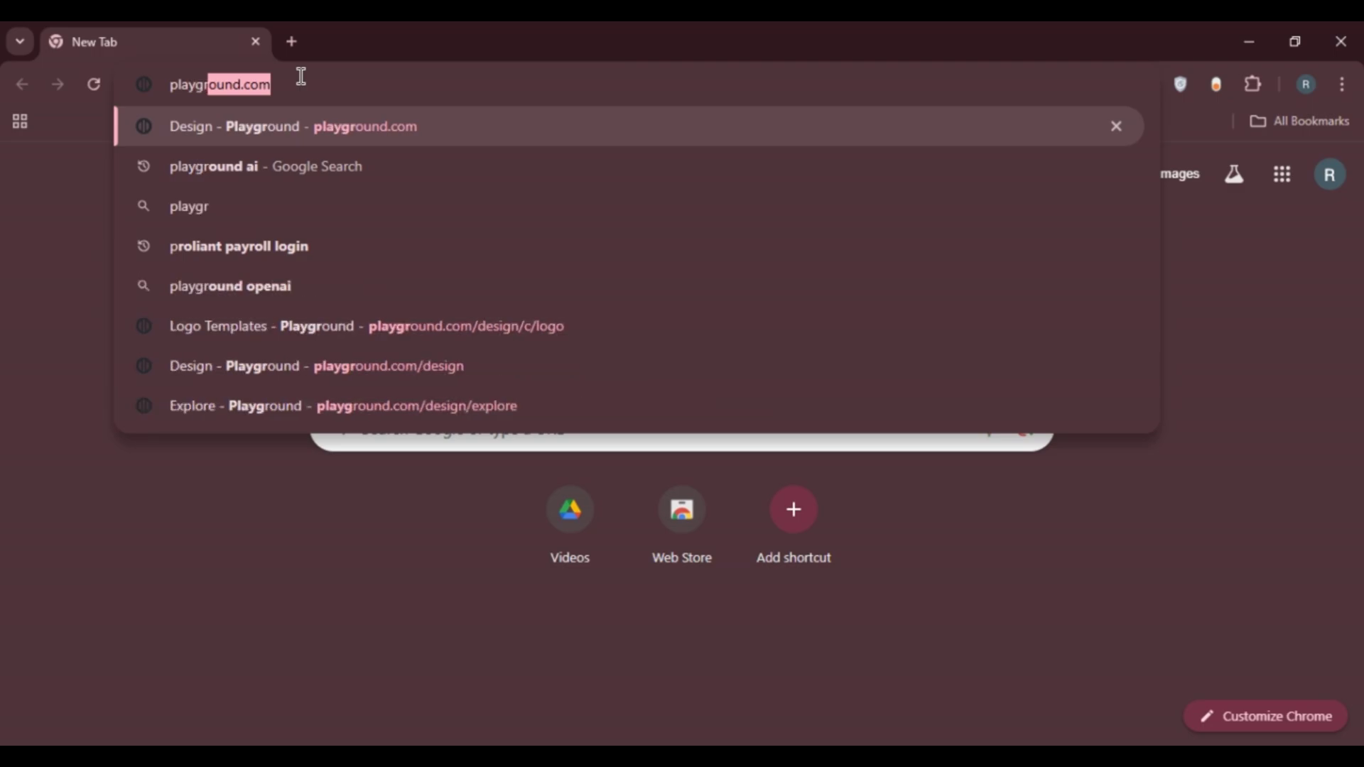
text(ound.com)
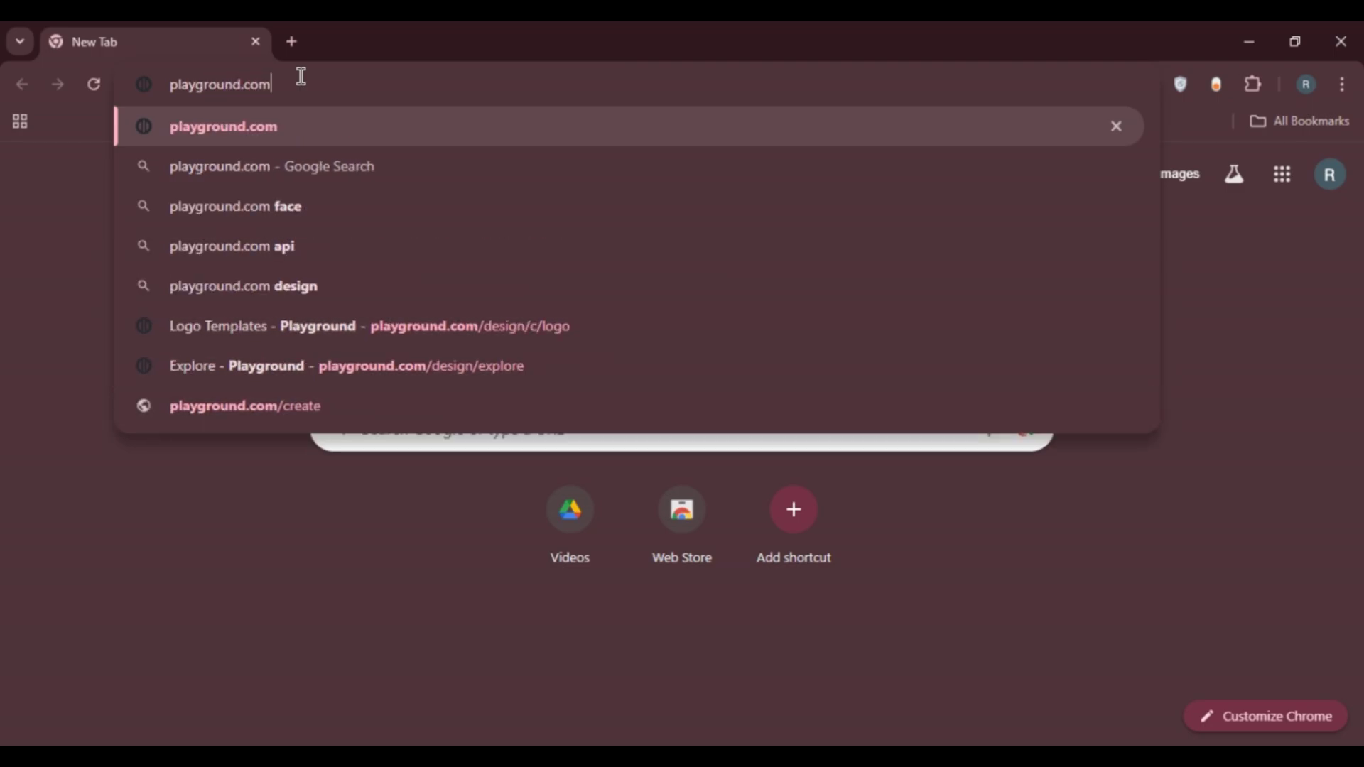
key(Return)
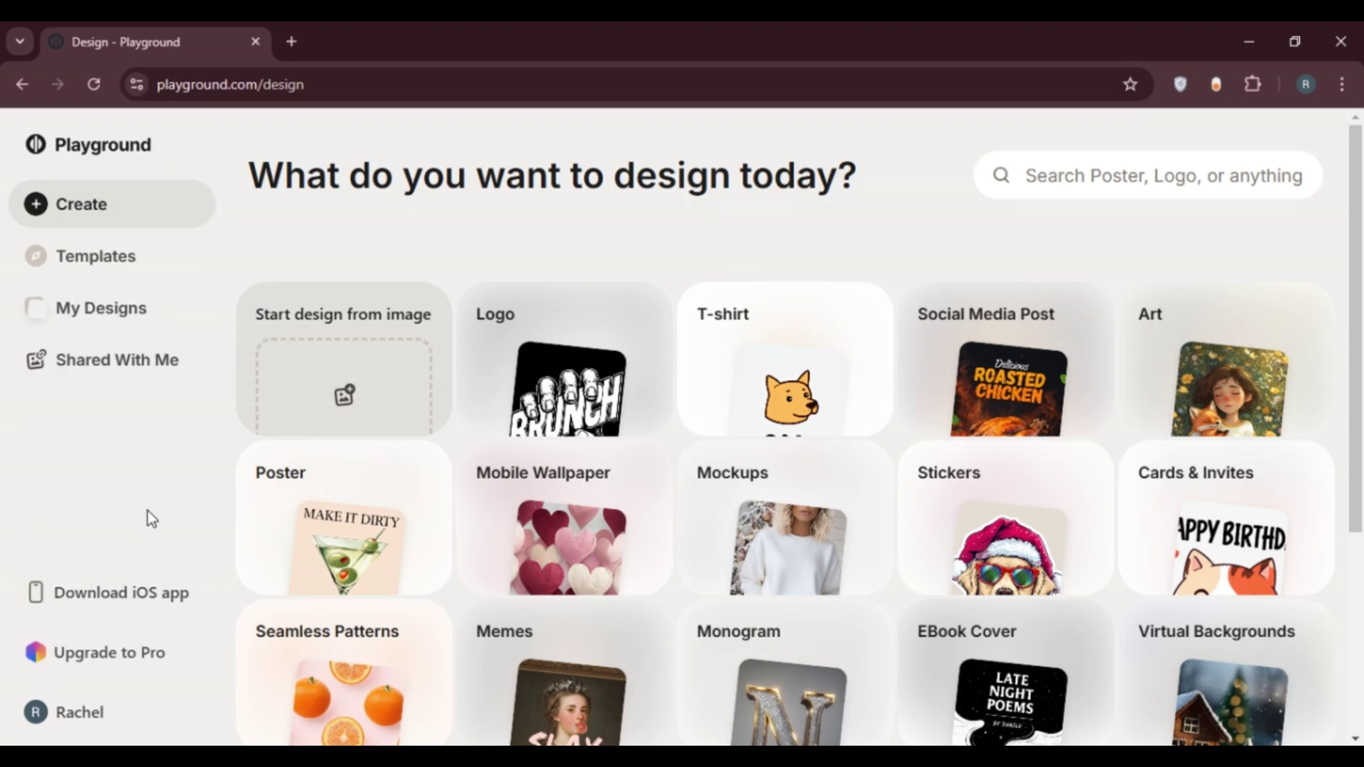
click(137, 669)
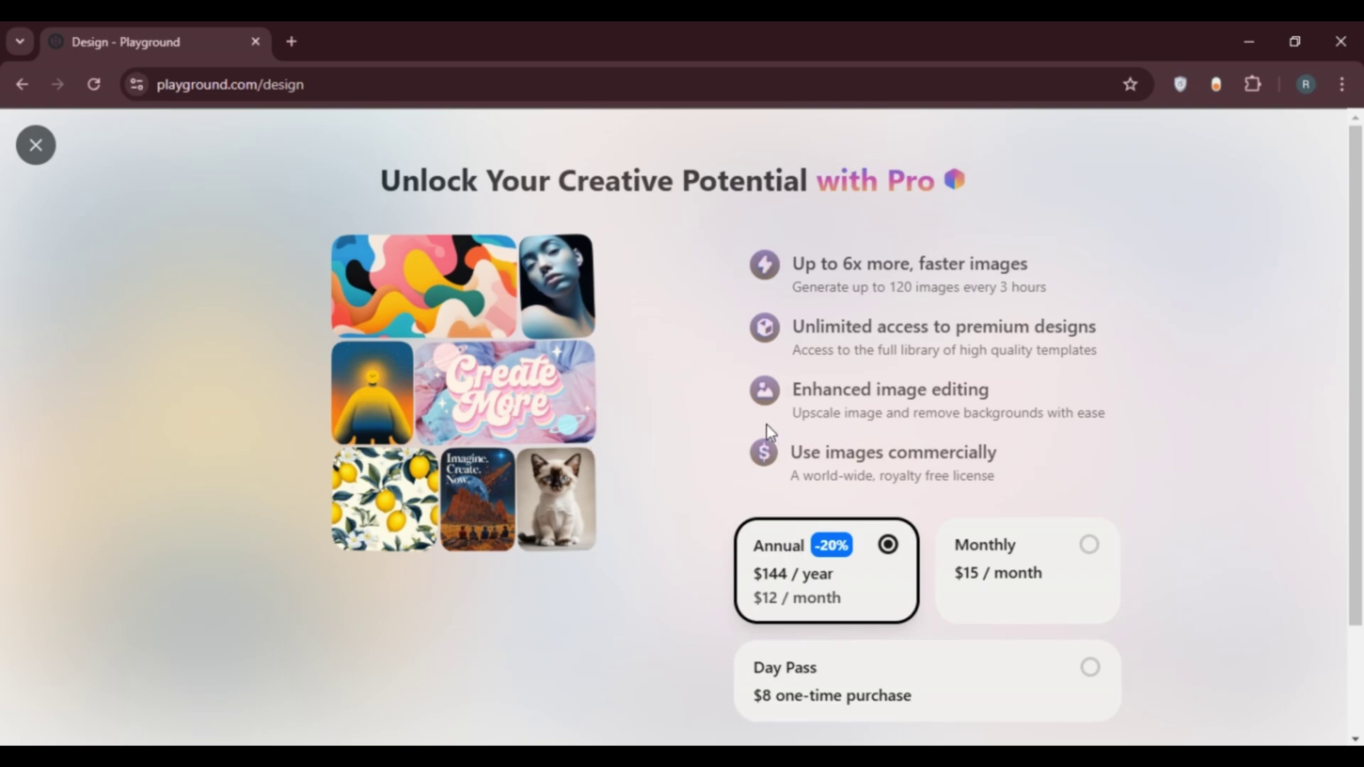
drag(792, 262, 1022, 472)
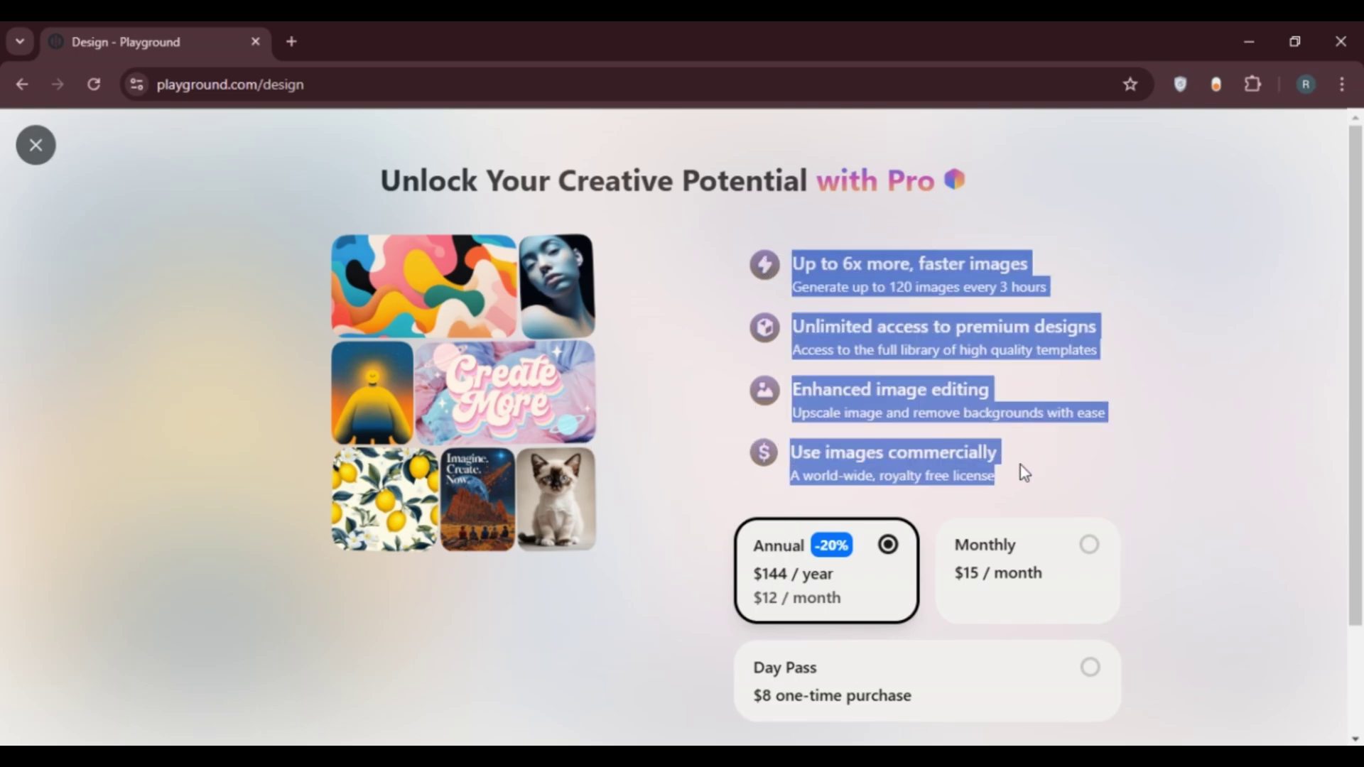
click(1236, 449)
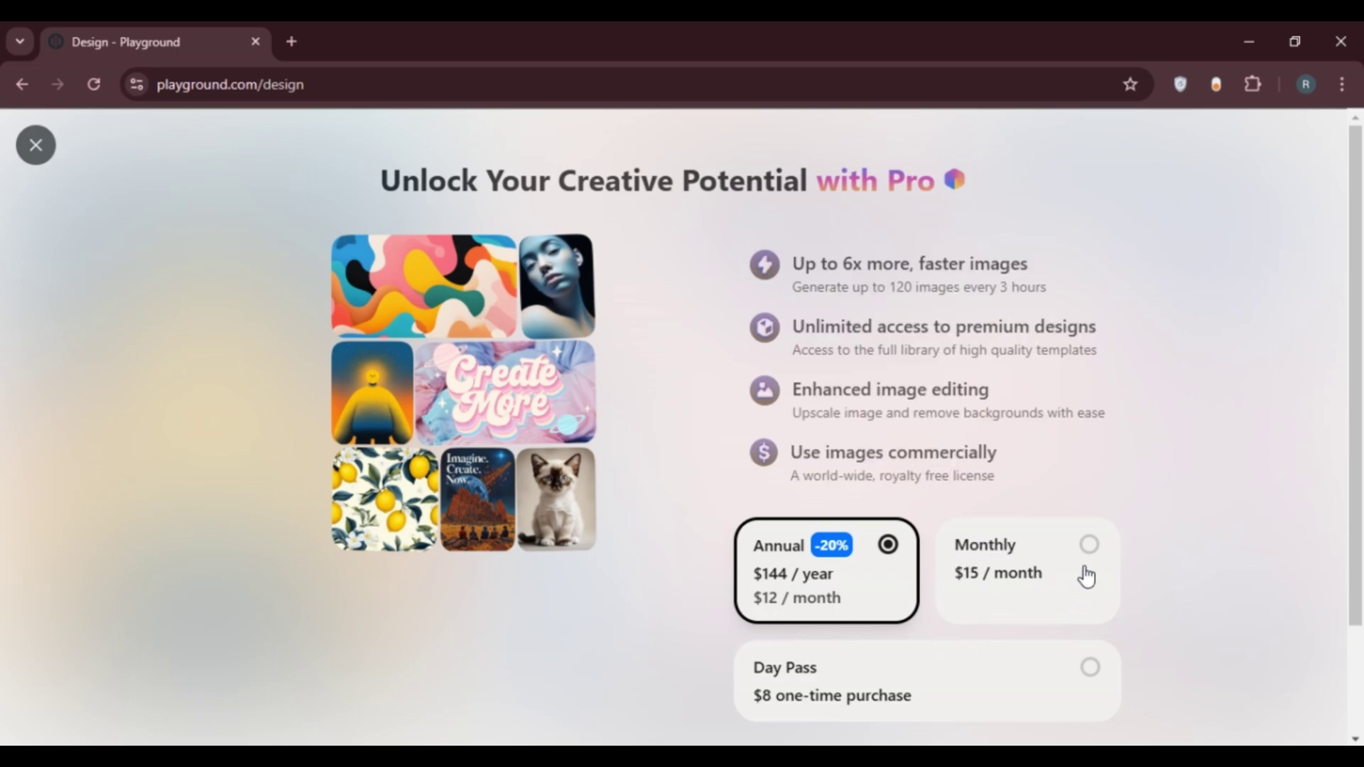
click(47, 157)
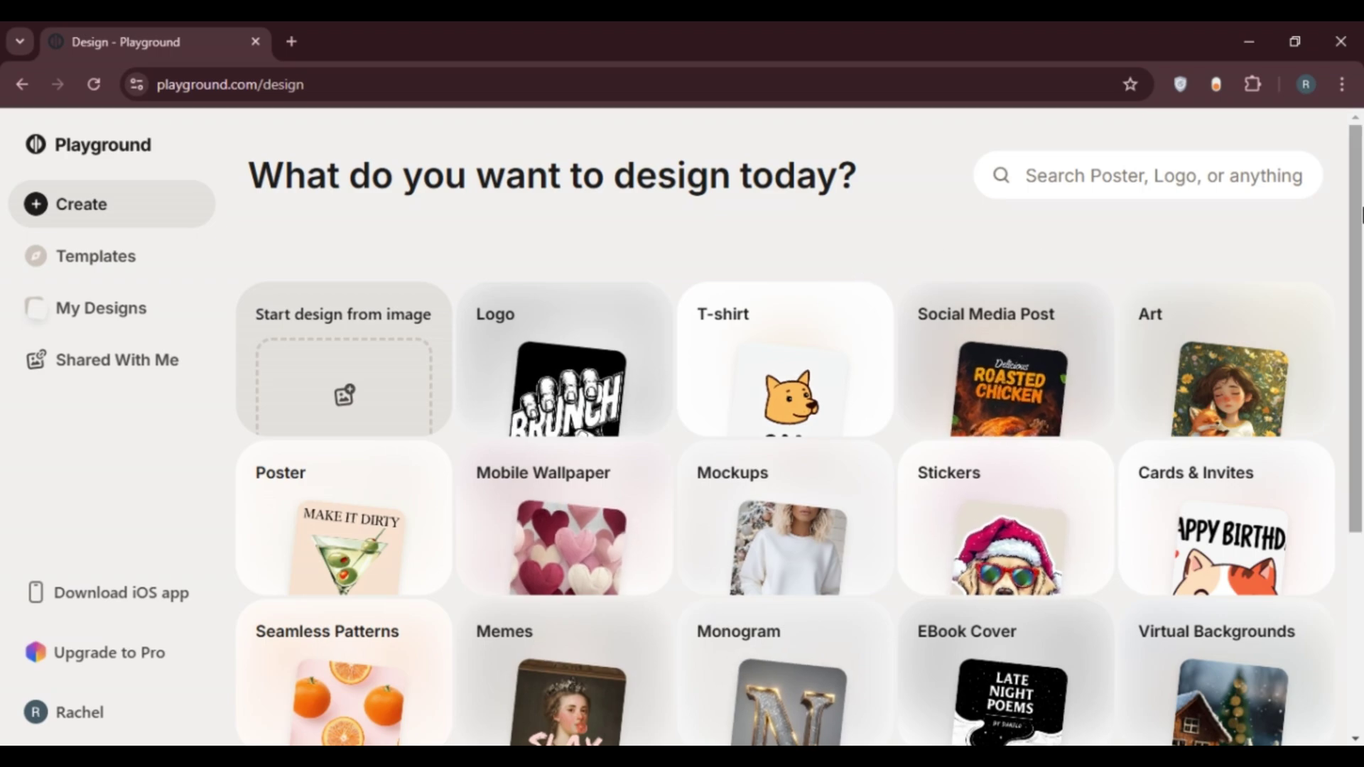
Browse the Templates gallery, then switch to the empty My Designs page.
mouse_move(1360, 213)
mouse_down()
mouse_move(1360, 417)
mouse_move(1360, 206)
mouse_up()
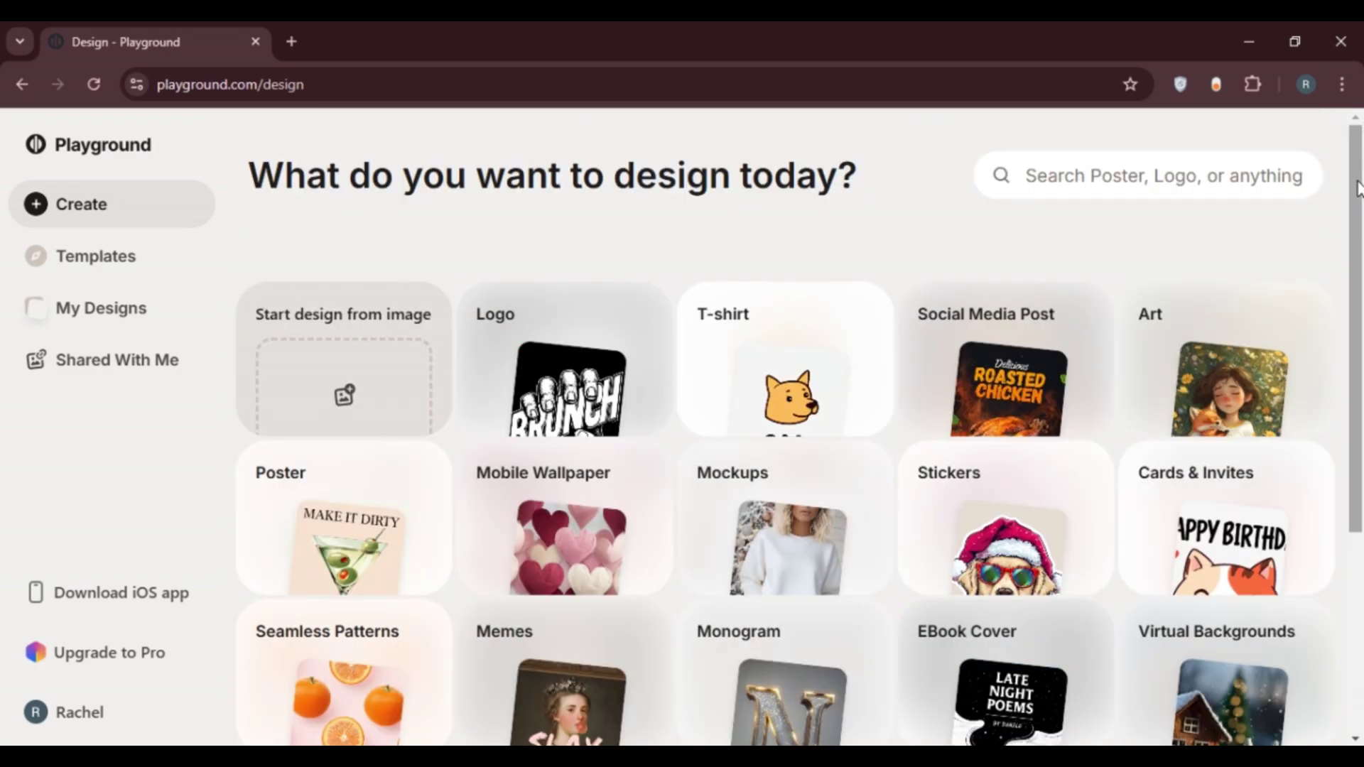
click(114, 263)
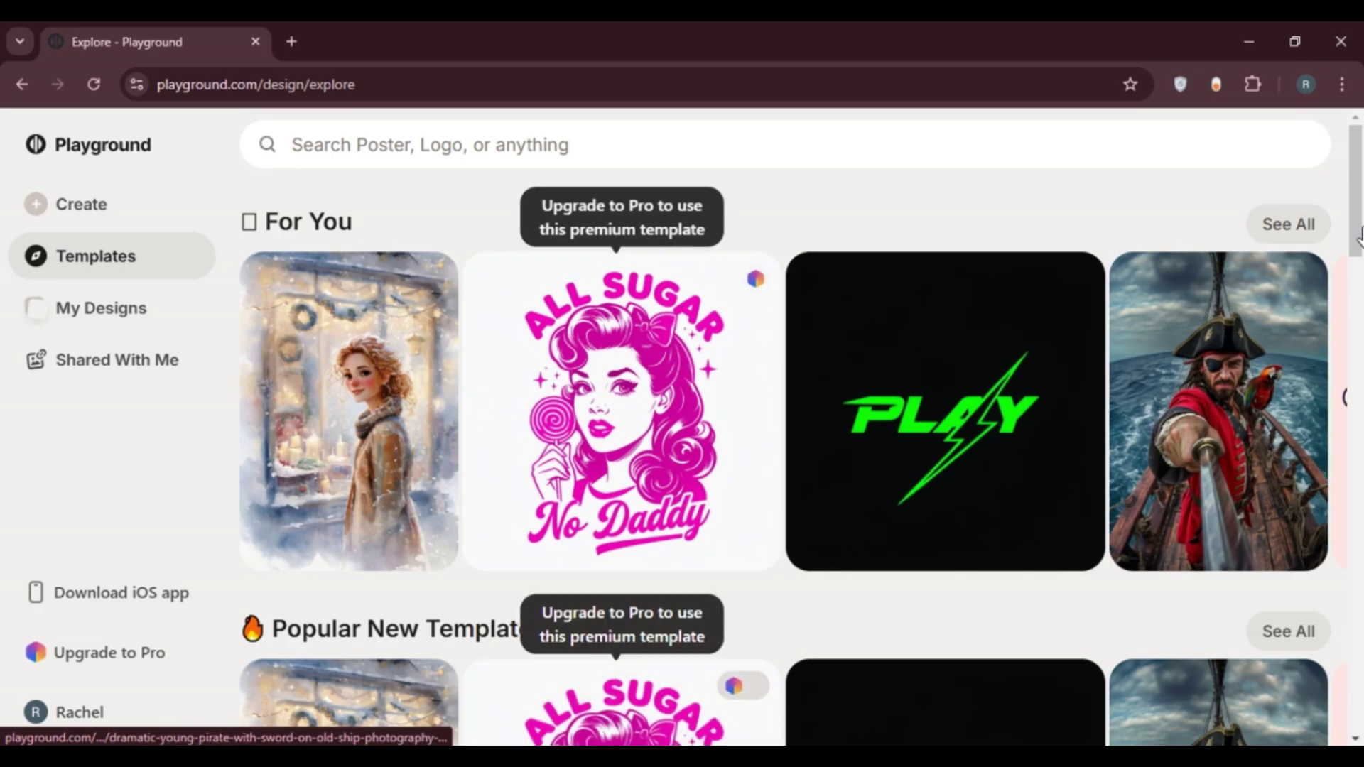
drag(1358, 235, 1358, 540)
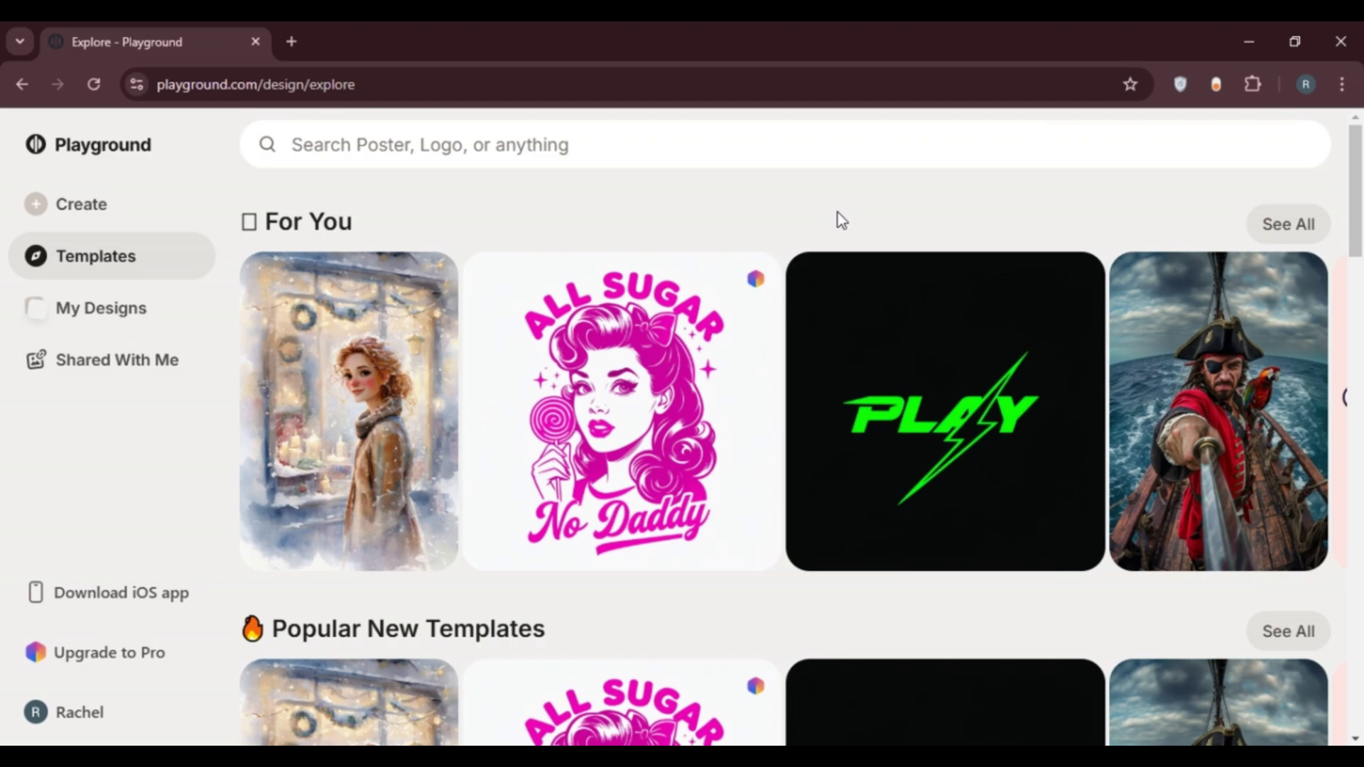
click(110, 321)
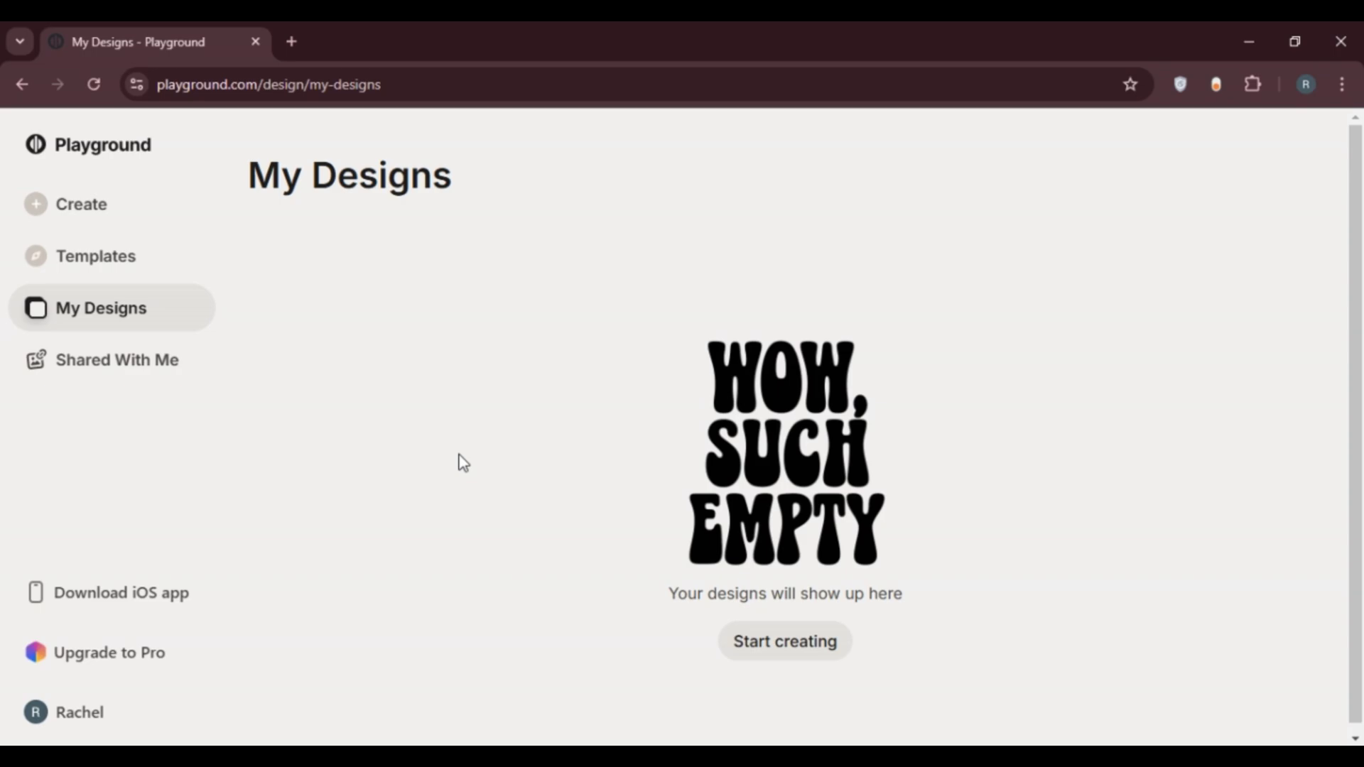
Look at the empty Shared With Me page, then go back to Create.
click(96, 379)
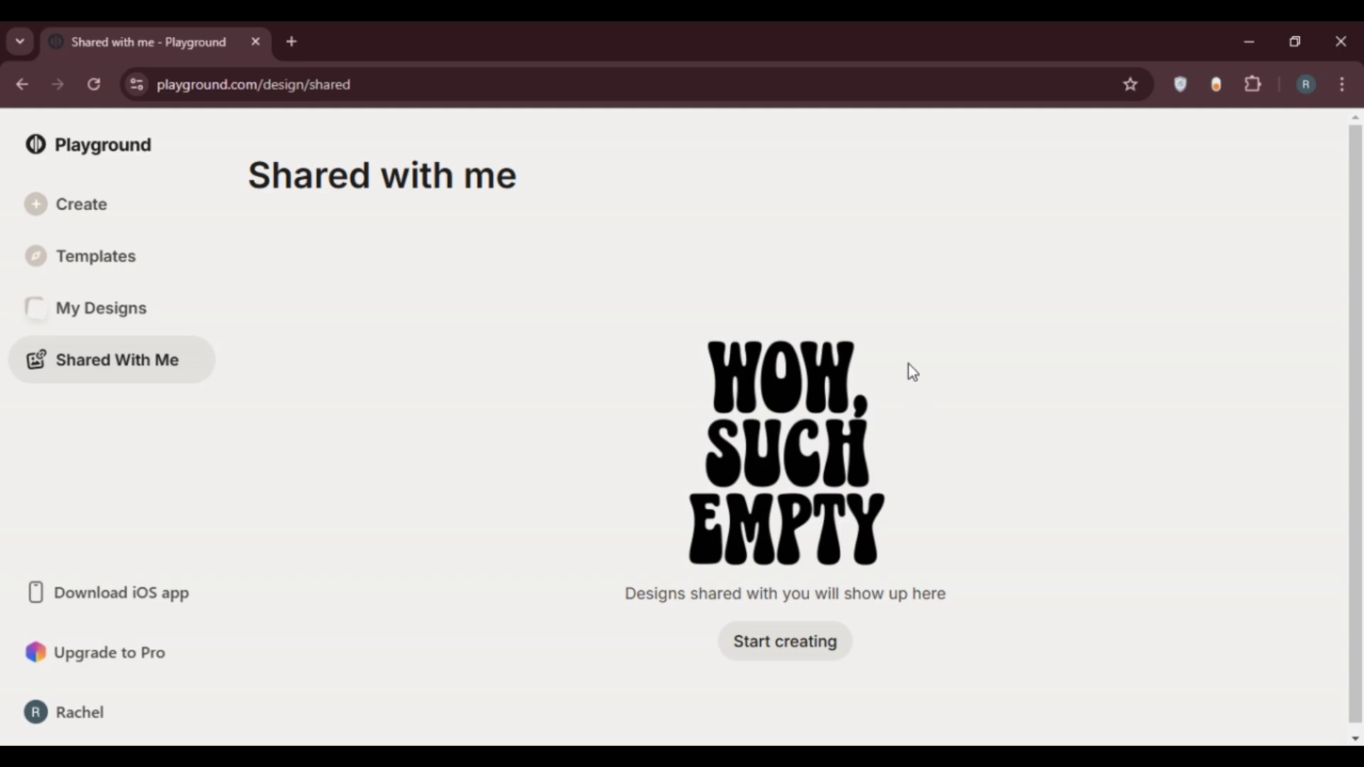
click(62, 214)
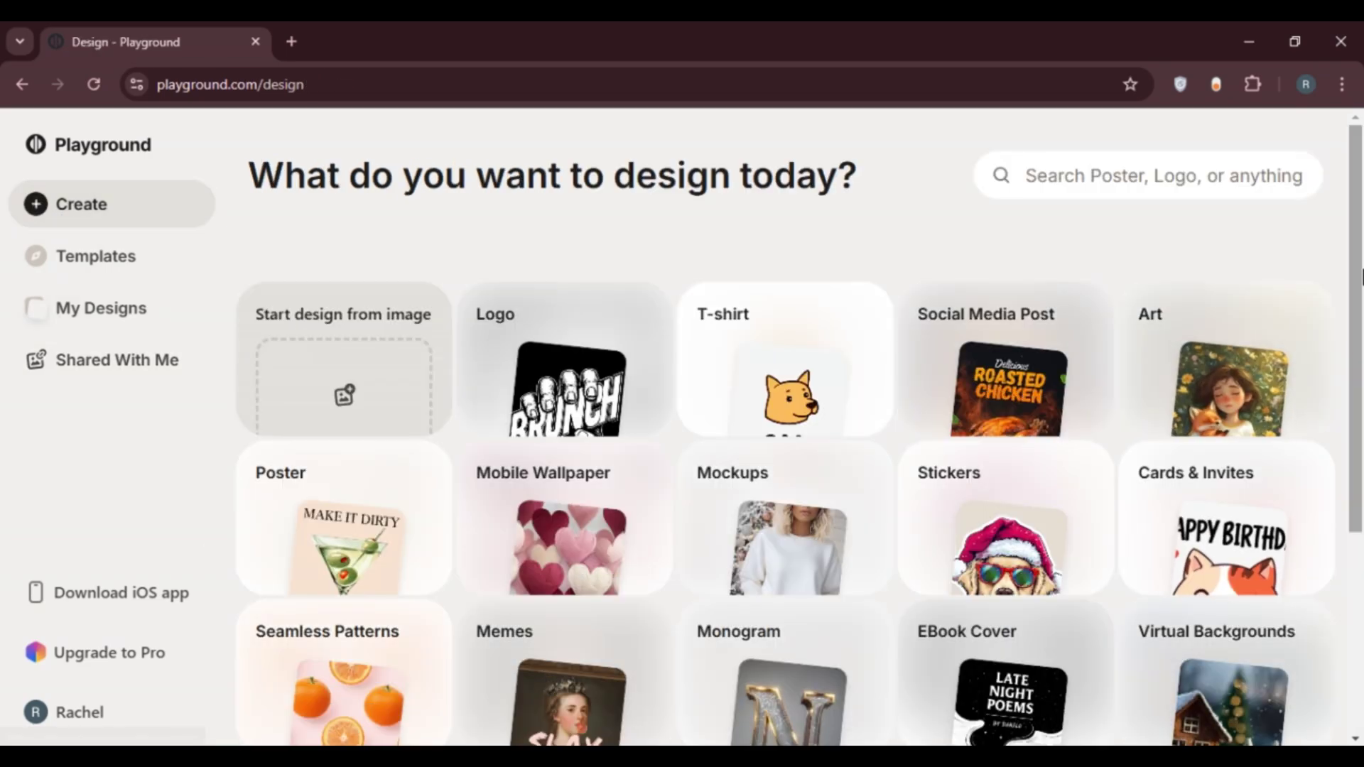
Scroll down the Create page and open the Logo templates.
scroll(1360, 340, down, 1)
scroll(1360, 339, down, 1)
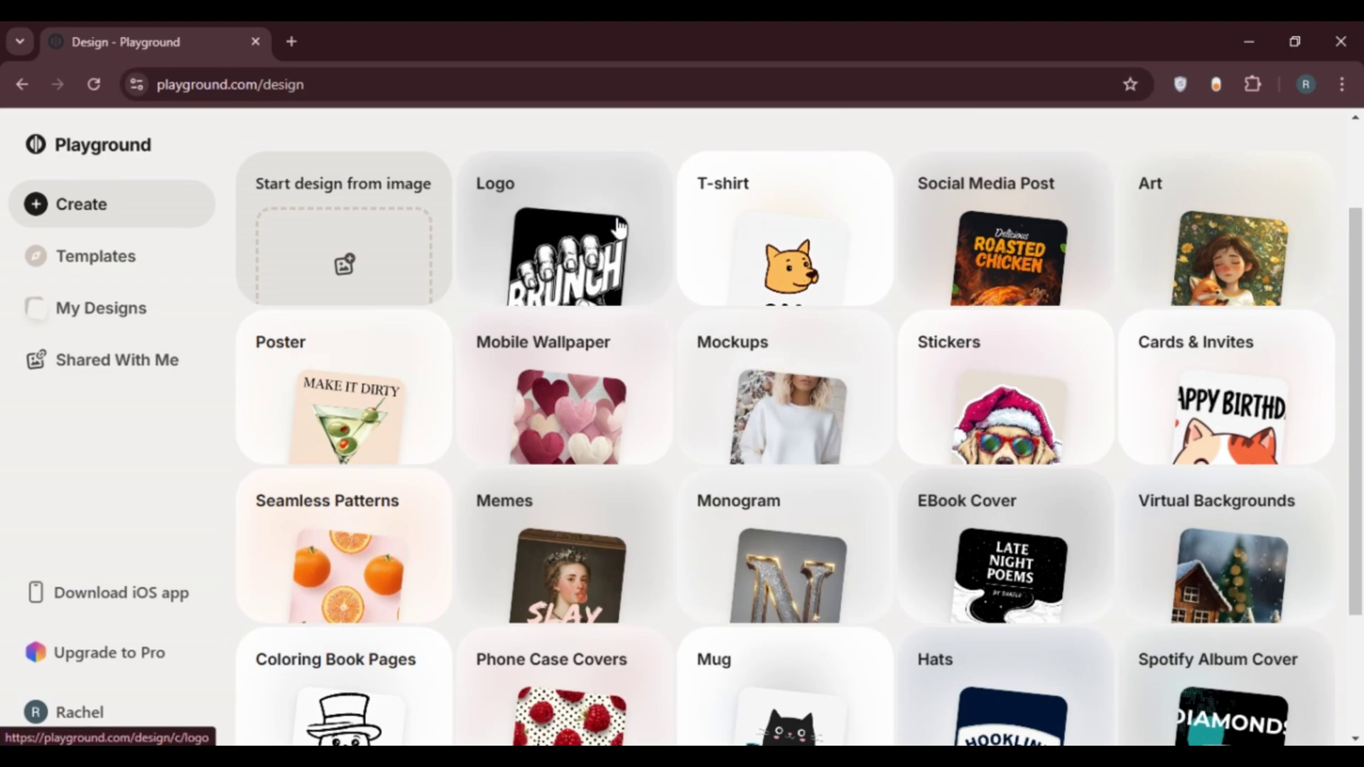
click(548, 225)
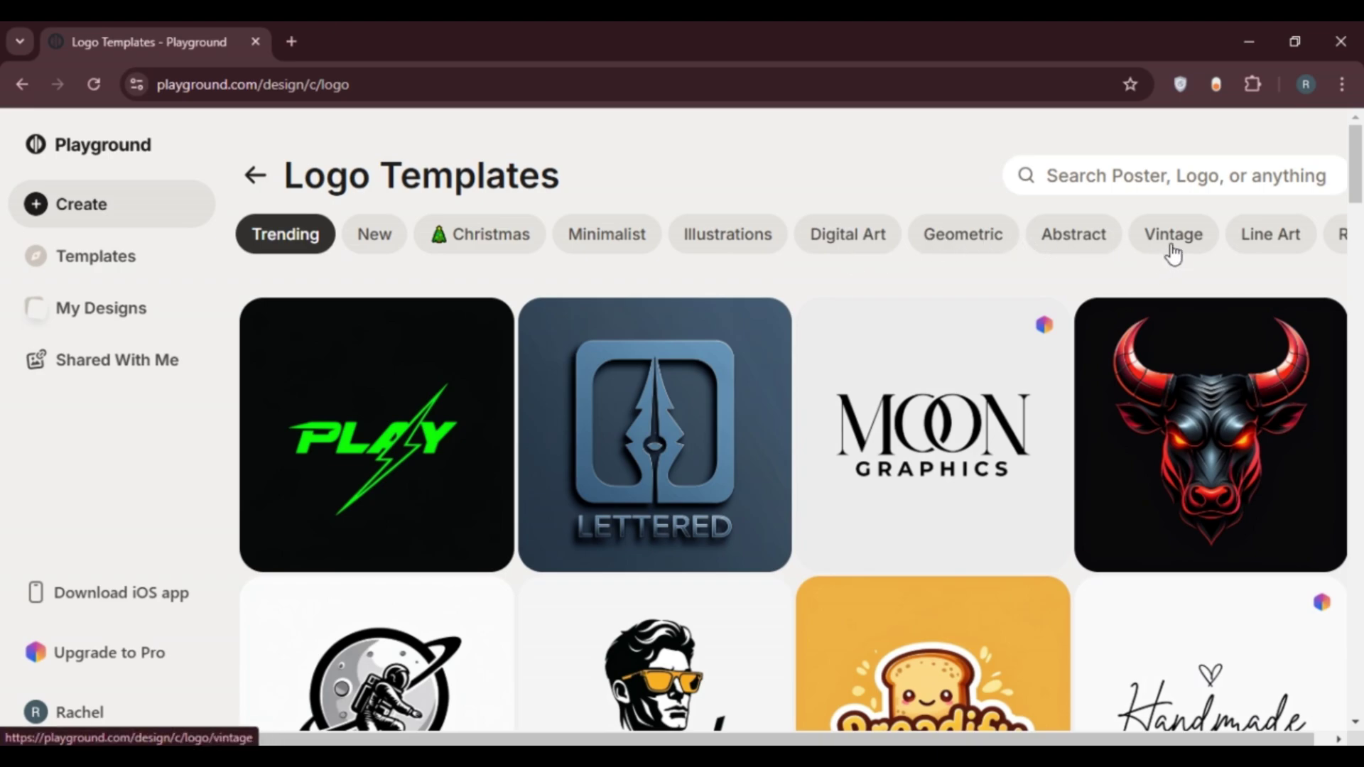
Filter logo templates to Vintage and search for 'christmas'.
click(1172, 242)
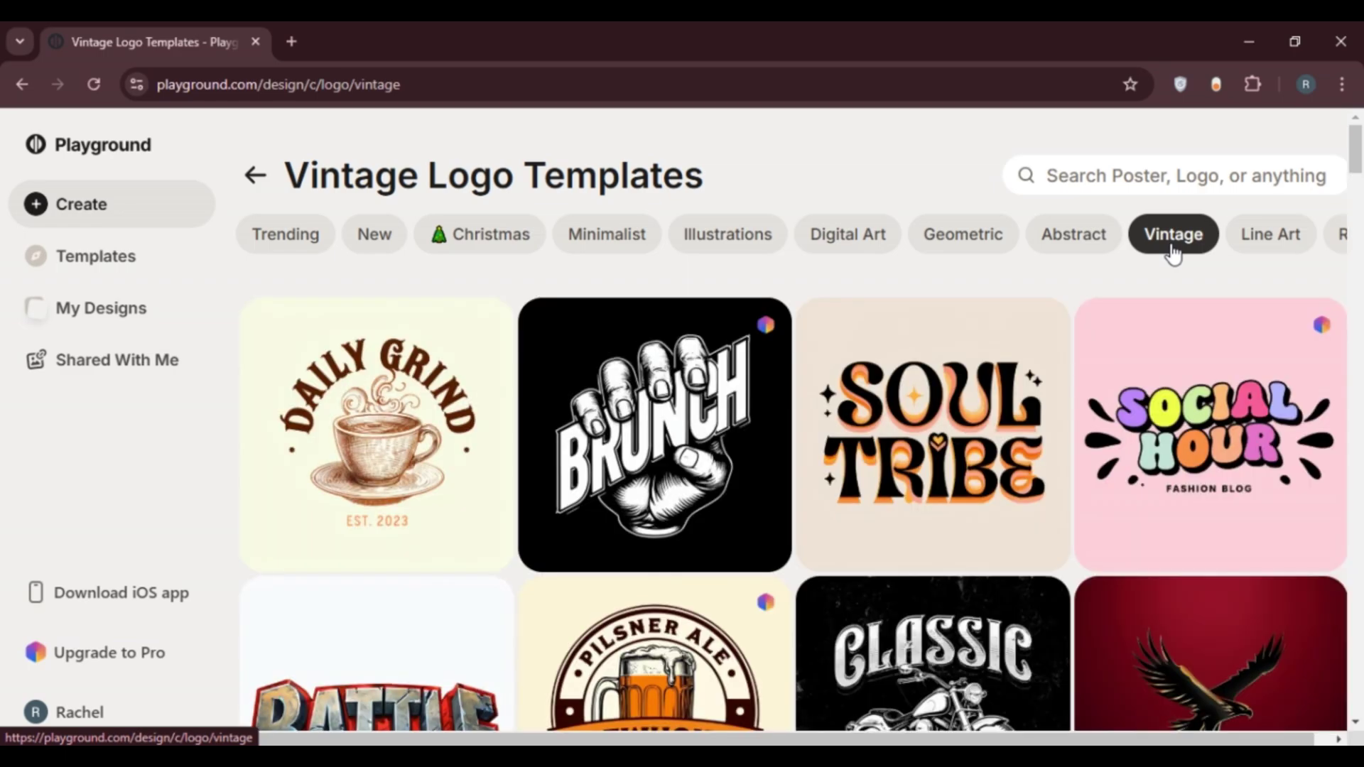
click(1059, 177)
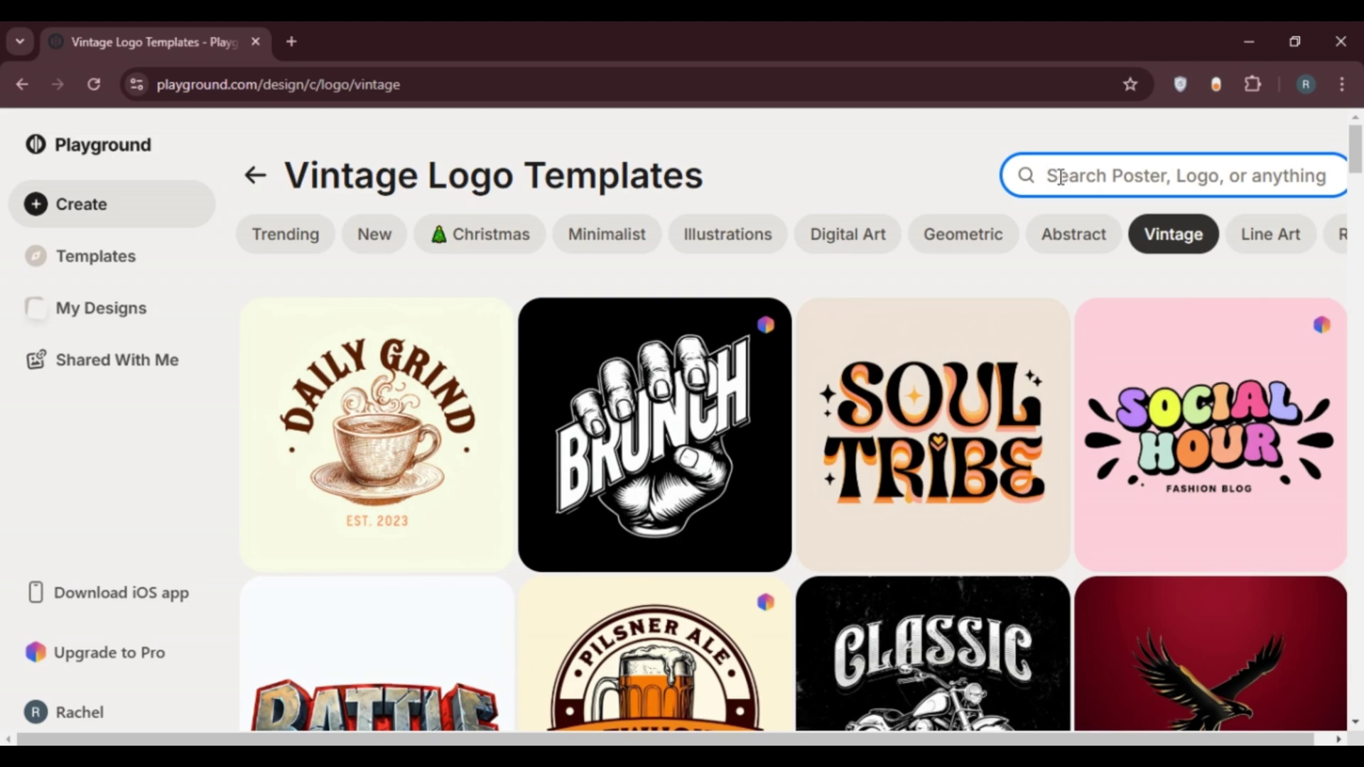
text(christm)
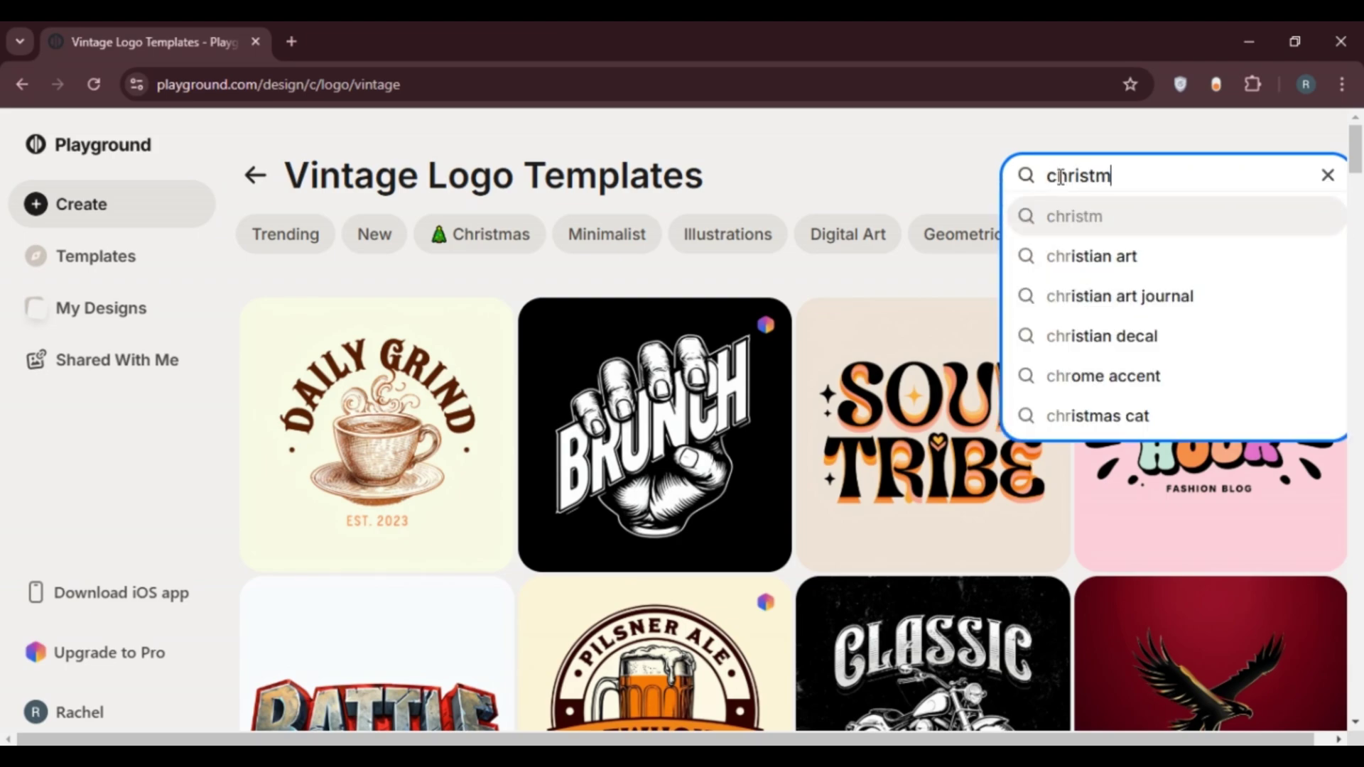
text(as)
key(Return)
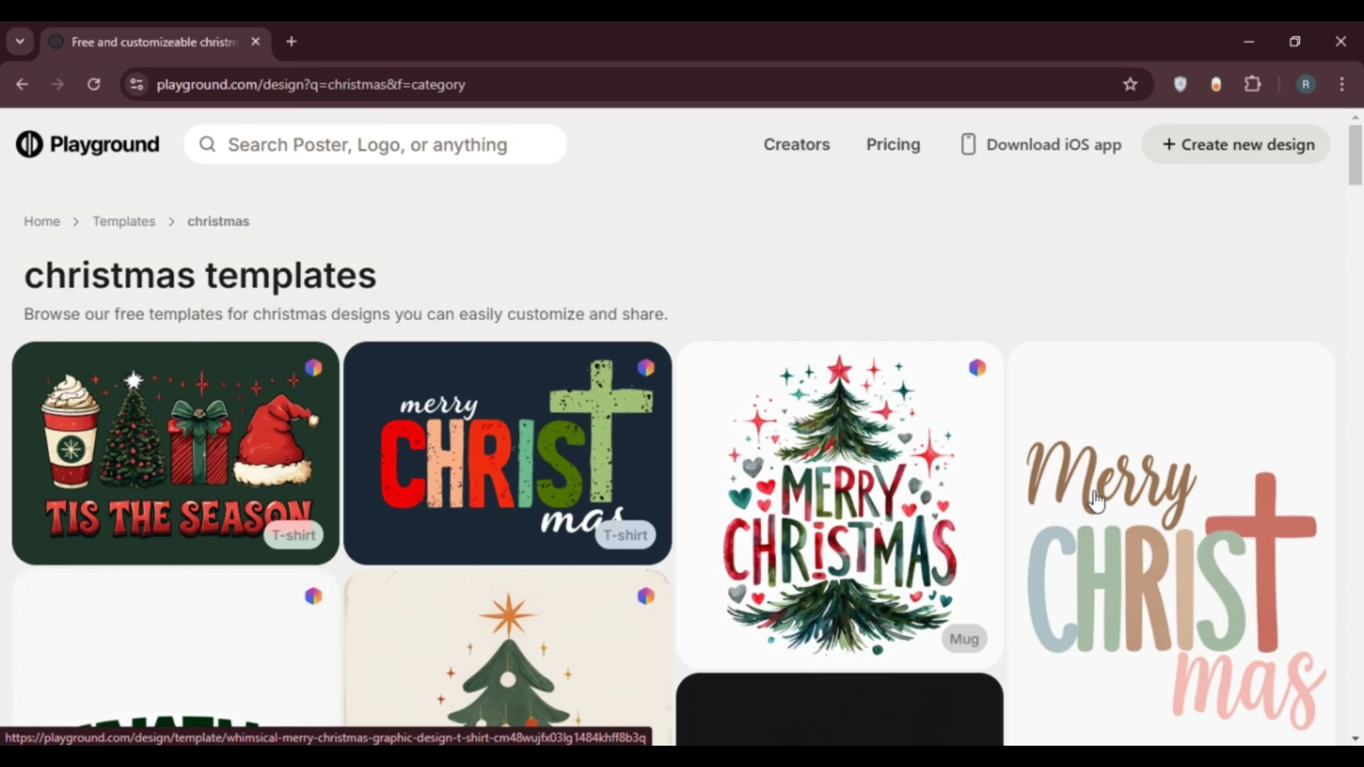
Open the fourth 'Merry CHRISTmas' card, the pastel Whimsical design with the cross.
mouse_move(945, 369)
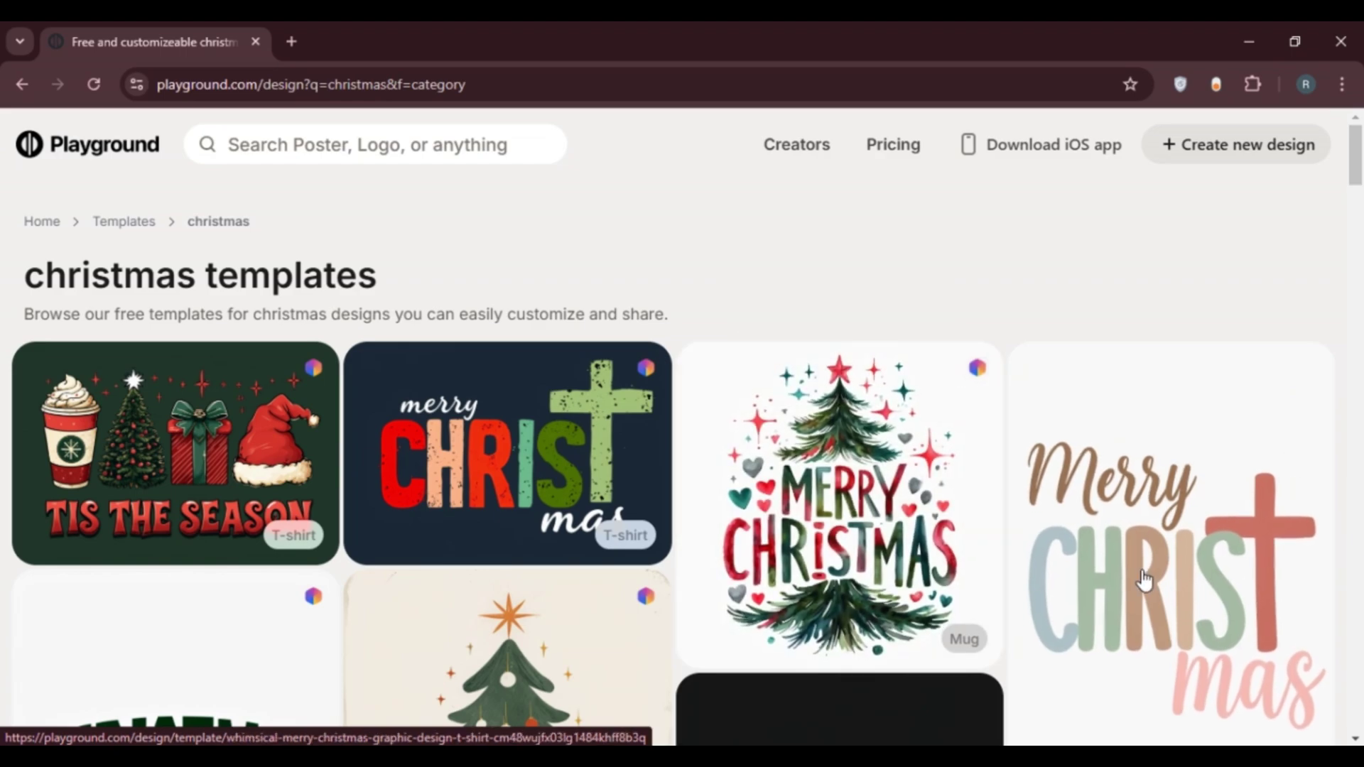
click(1210, 517)
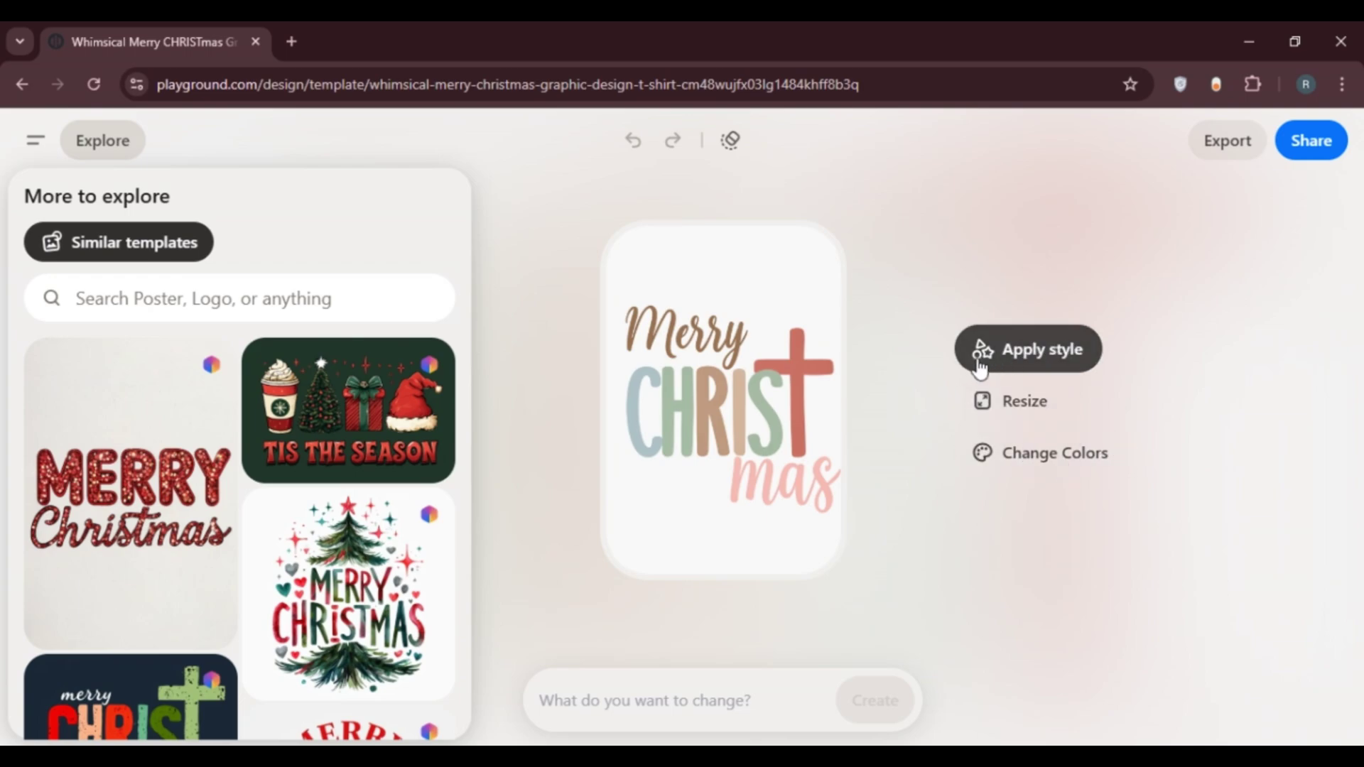
Apply the Natural Beauty Snap style from the style list to the design.
click(1042, 355)
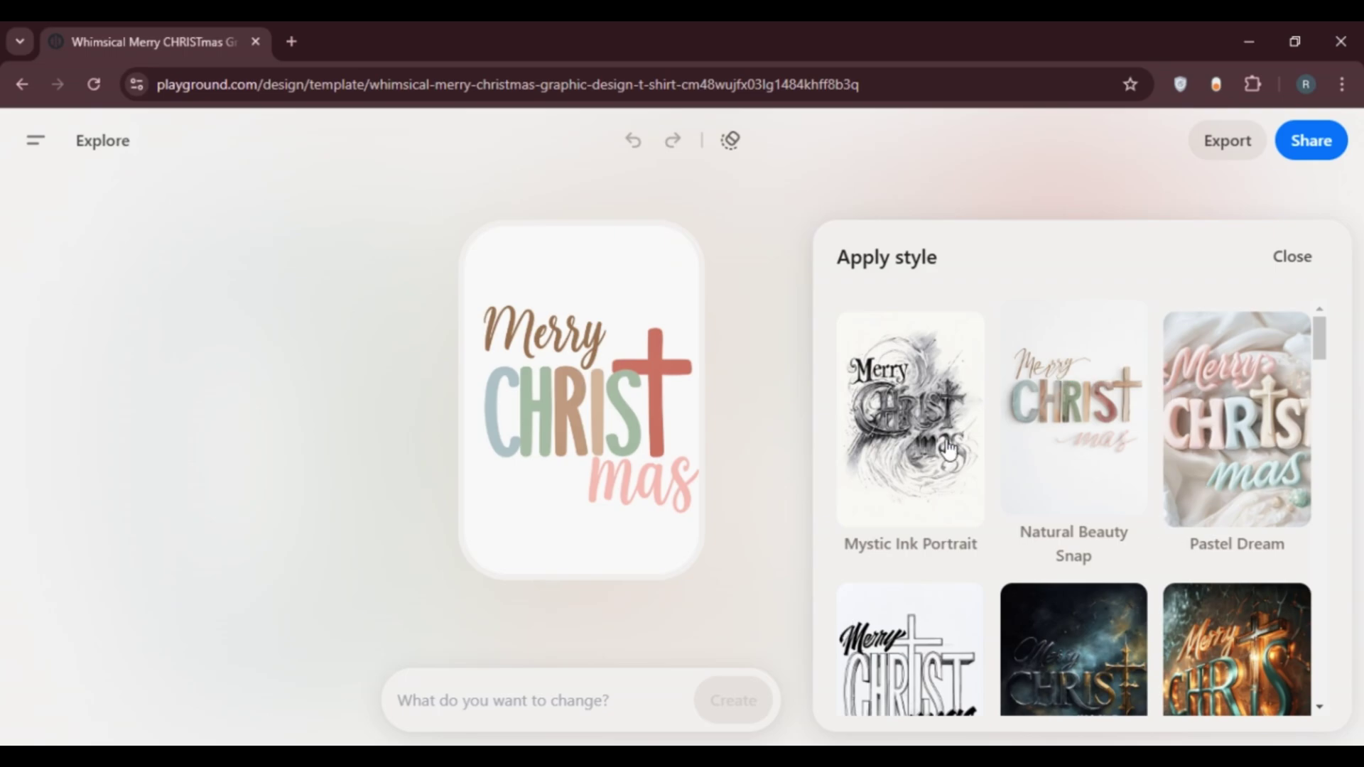
mouse_move(1319, 347)
mouse_down()
mouse_move(1332, 532)
mouse_move(1312, 334)
mouse_up()
click(1057, 435)
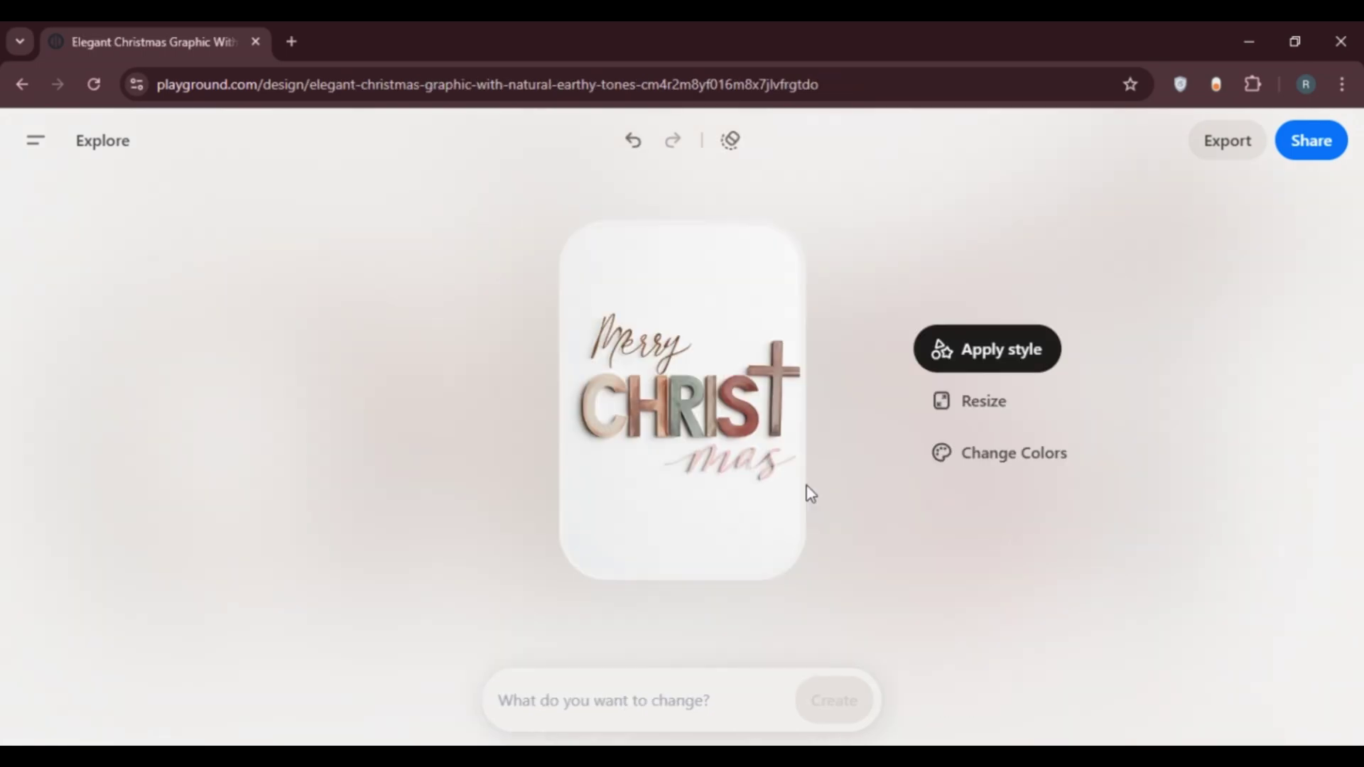
Resize the design to the 2:3 (832×1216) portrait preset.
click(963, 411)
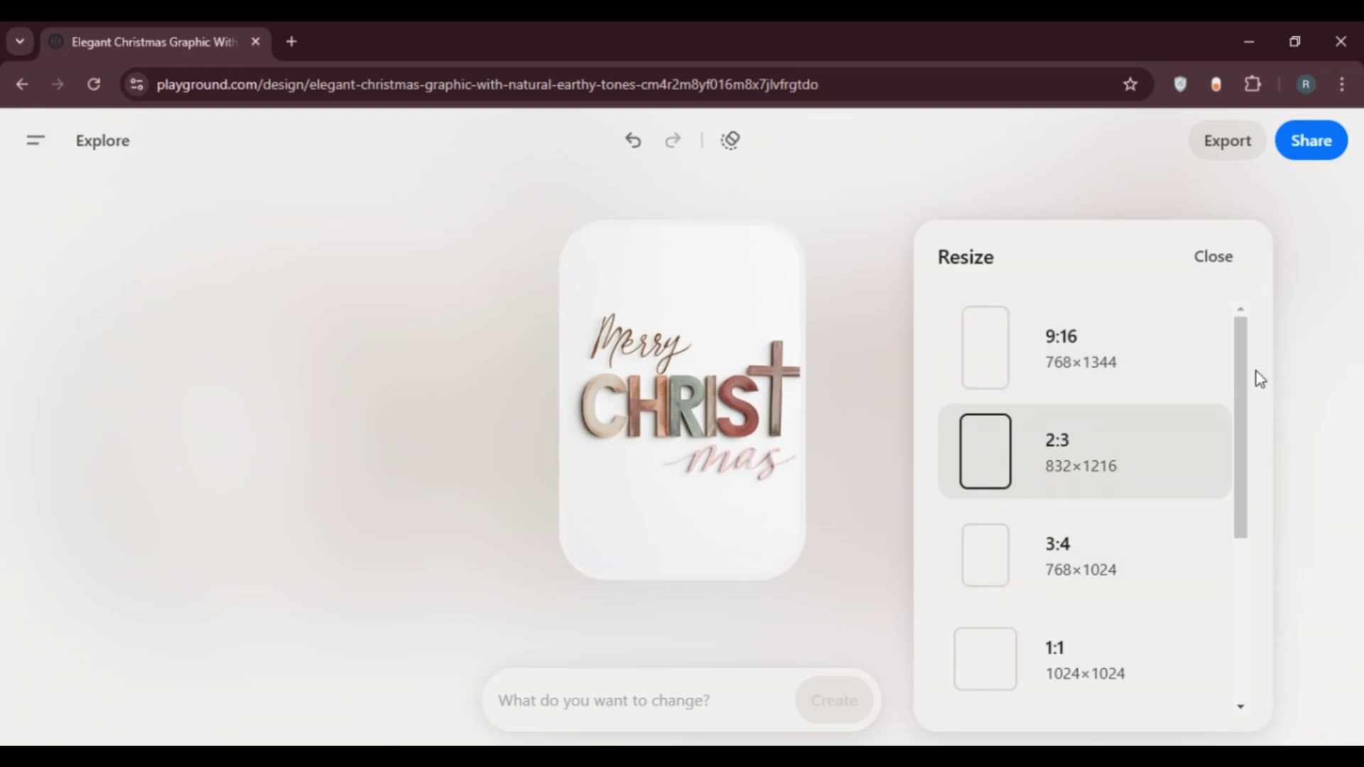
drag(1245, 363, 1254, 313)
click(1023, 462)
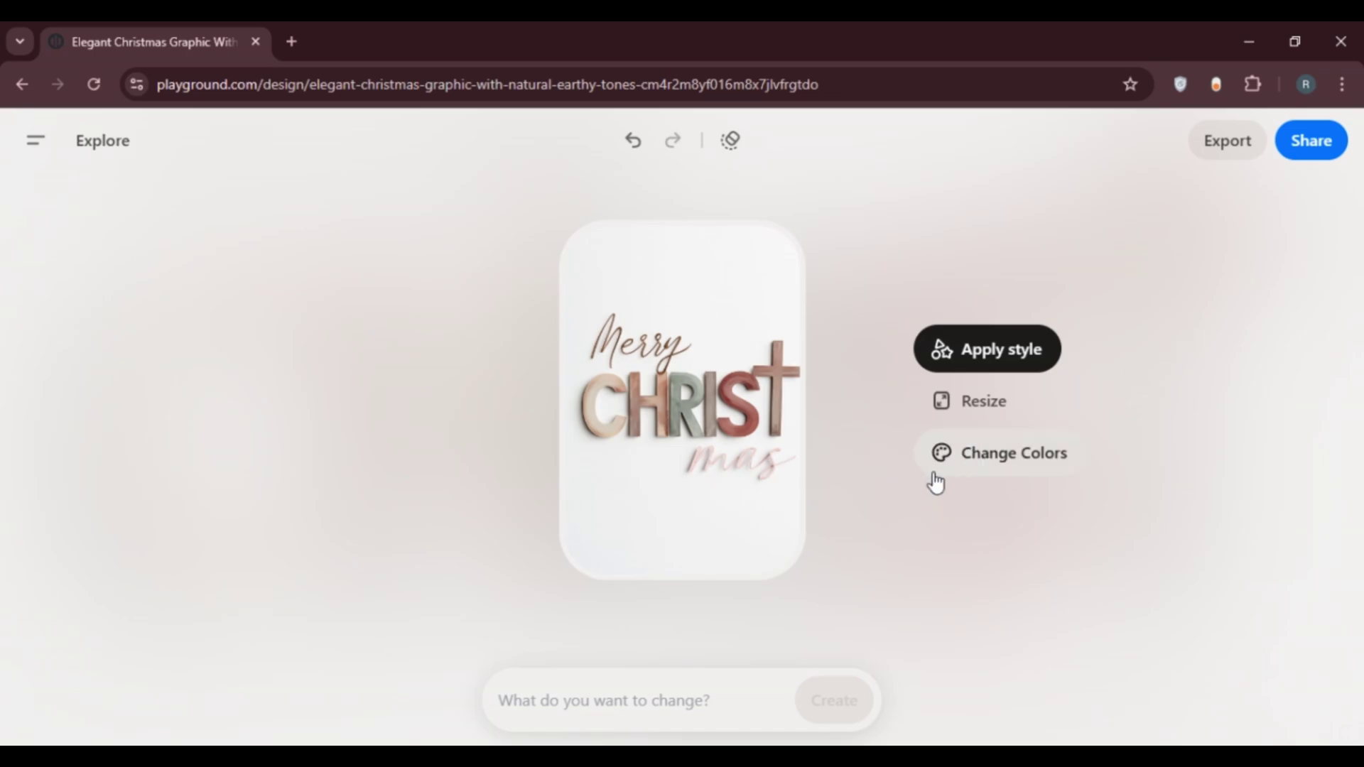
Review the Change Colors presets and keep the Default palette.
click(1010, 463)
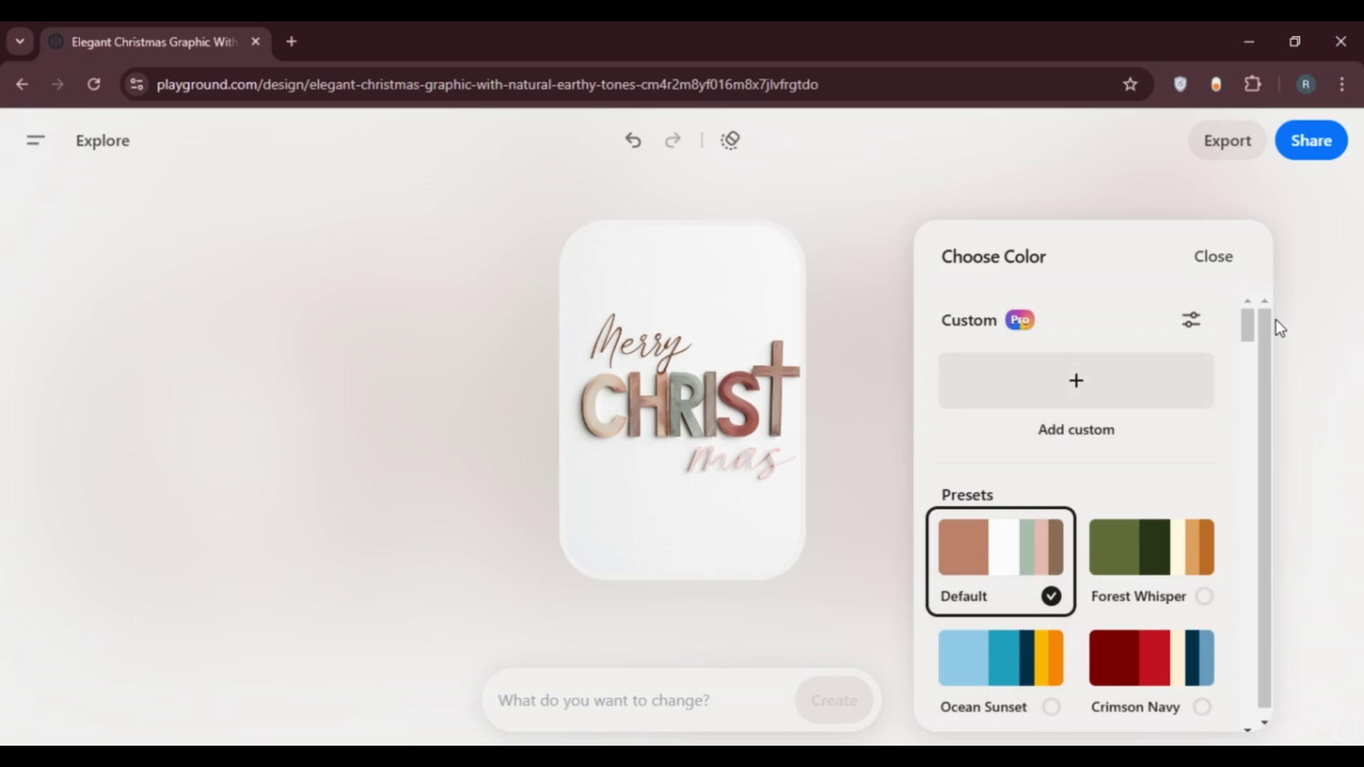
mouse_move(1250, 334)
mouse_down()
mouse_move(1255, 483)
mouse_move(1253, 321)
mouse_up()
click(1214, 257)
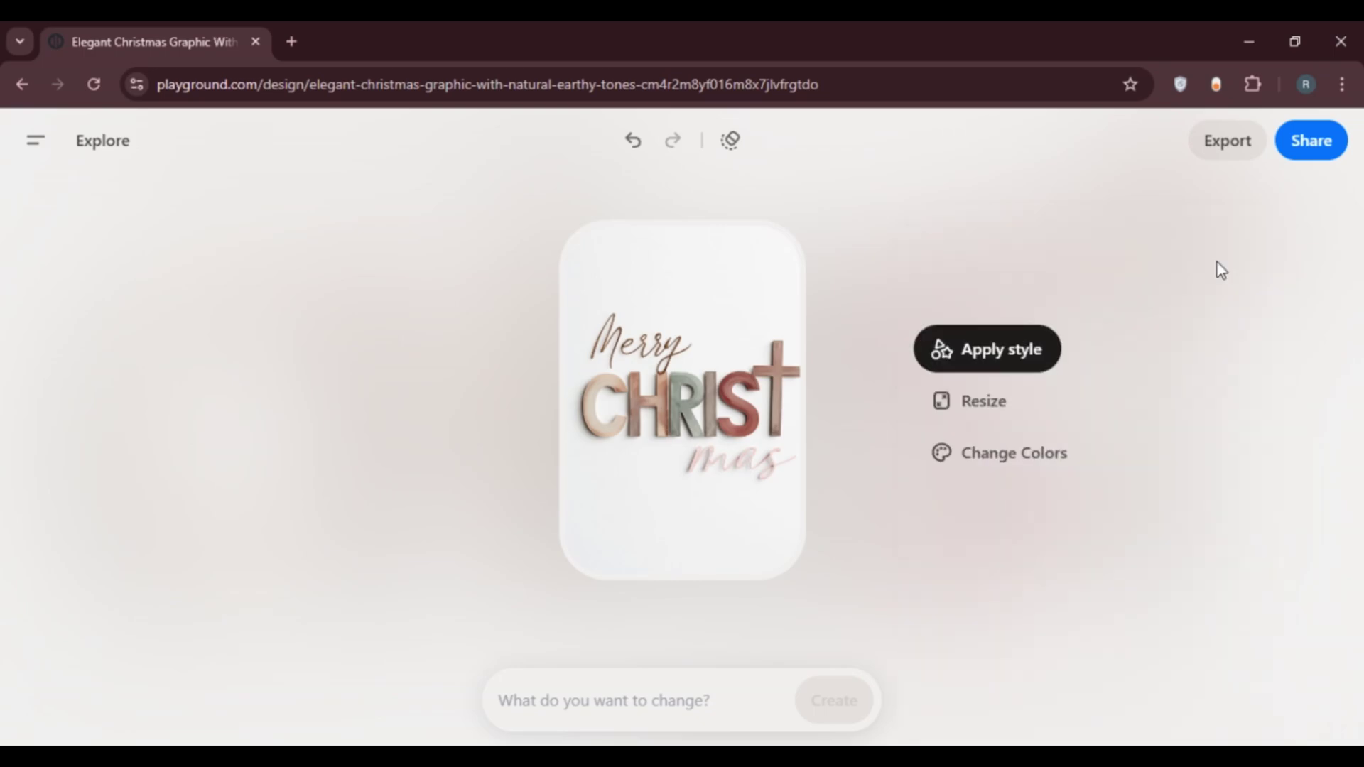
Preview the Export and Share panels, close both, and return to the Whimsical Merry CHRISTmas template page.
click(1237, 161)
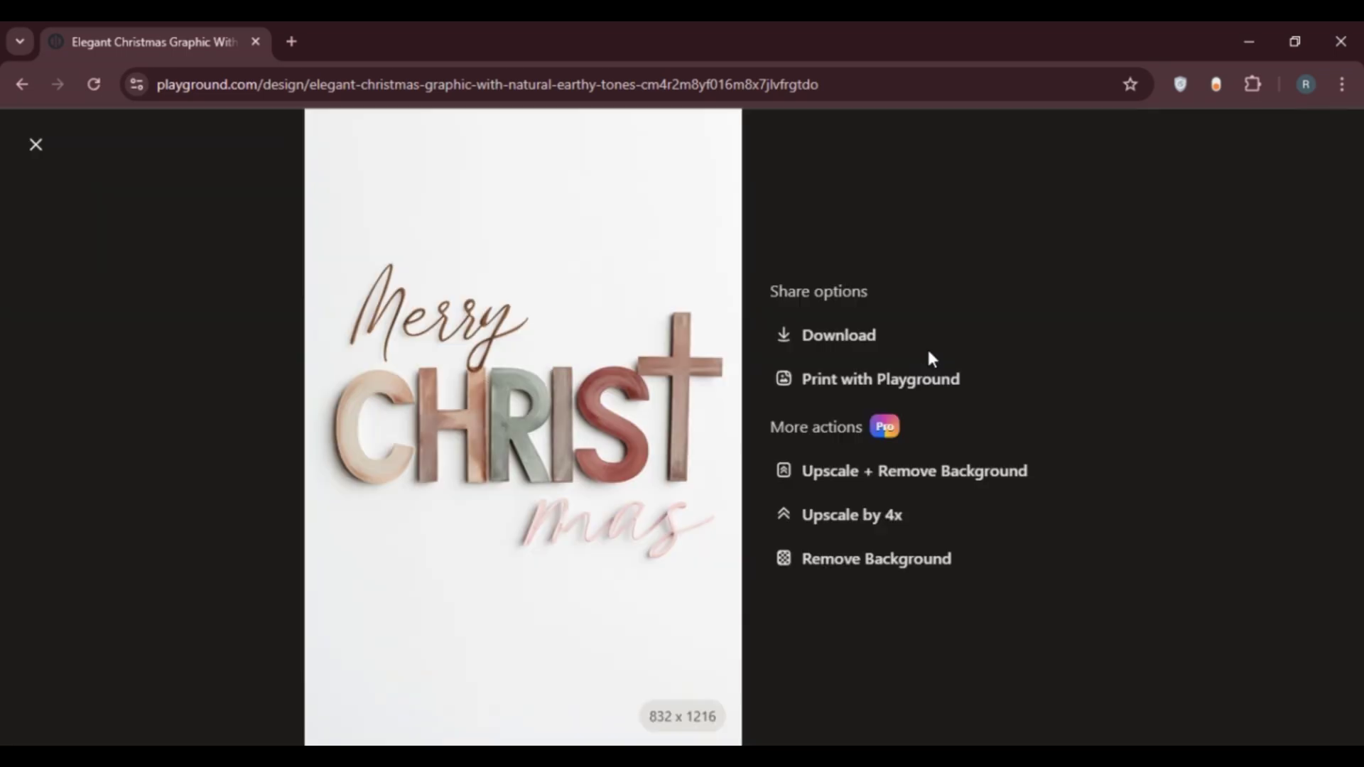
click(35, 145)
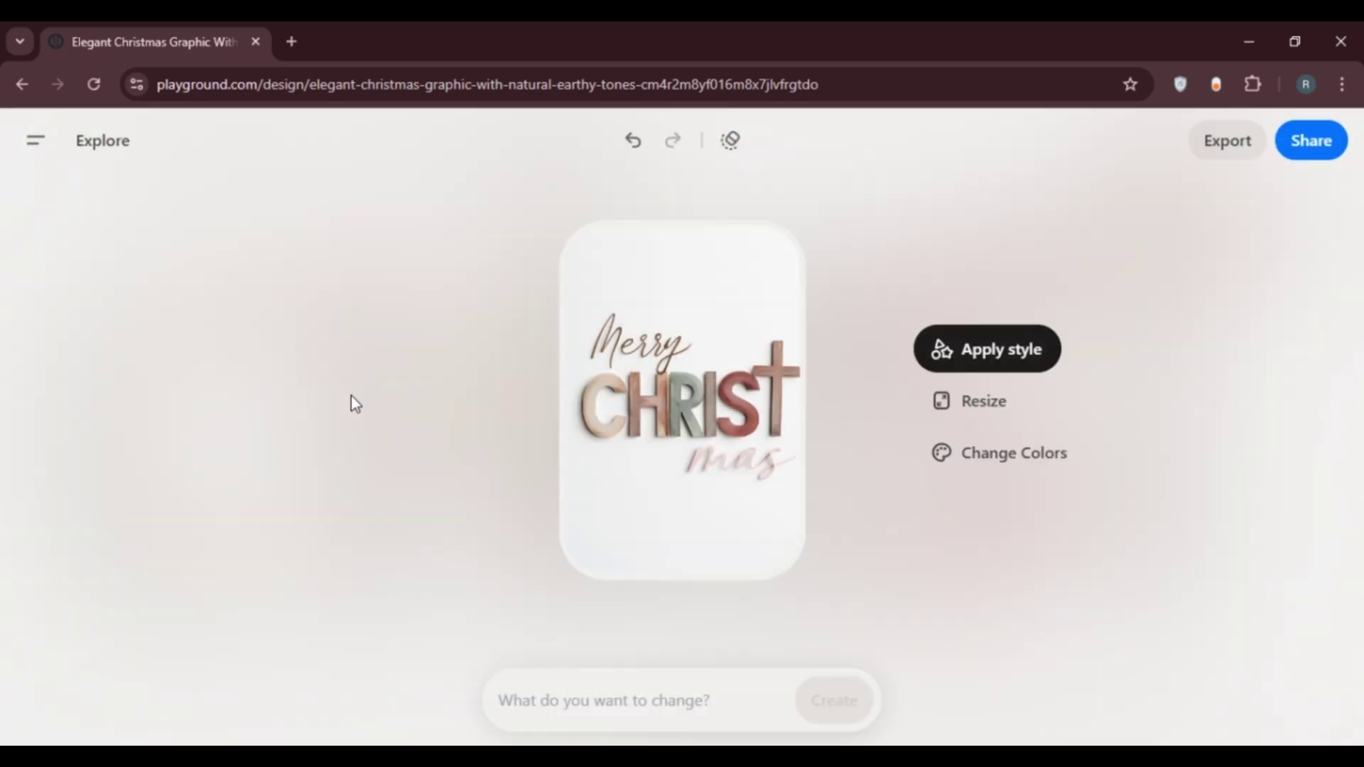
click(1335, 158)
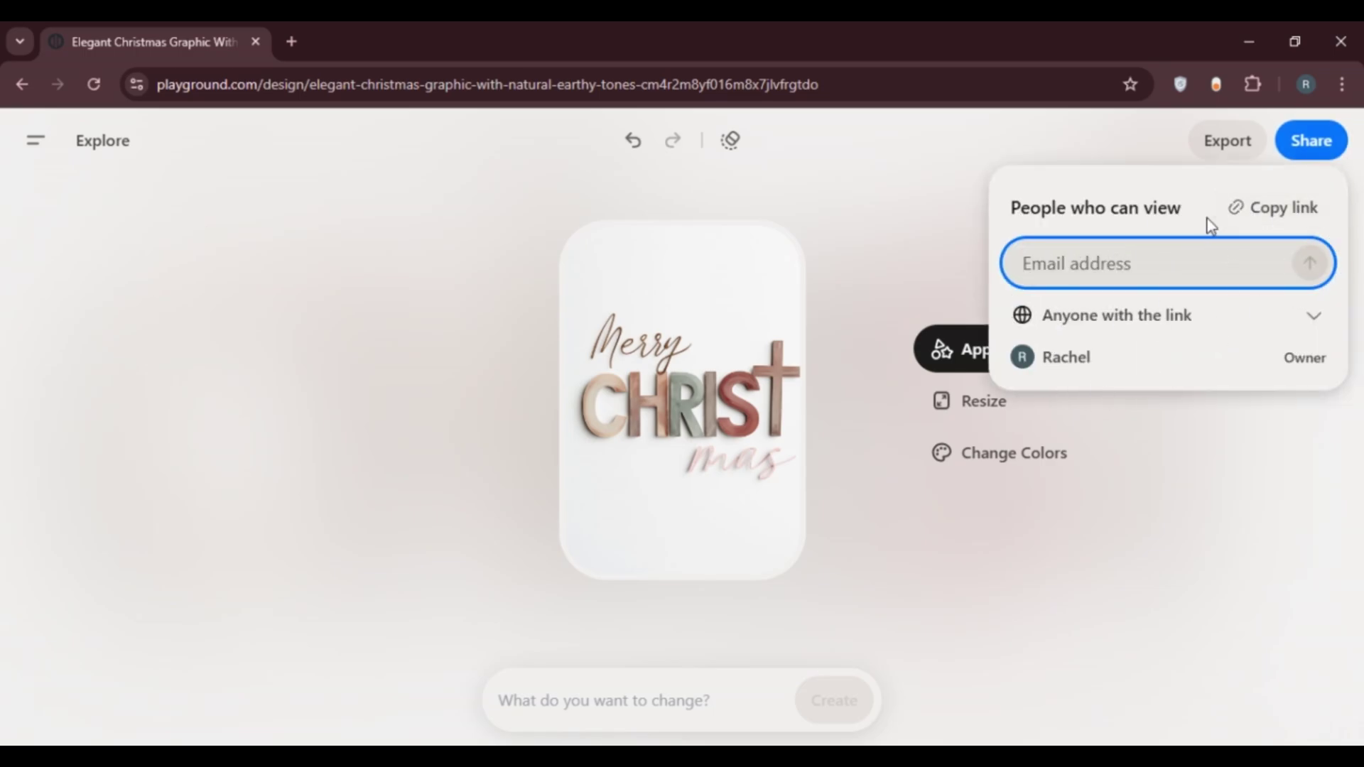
click(146, 199)
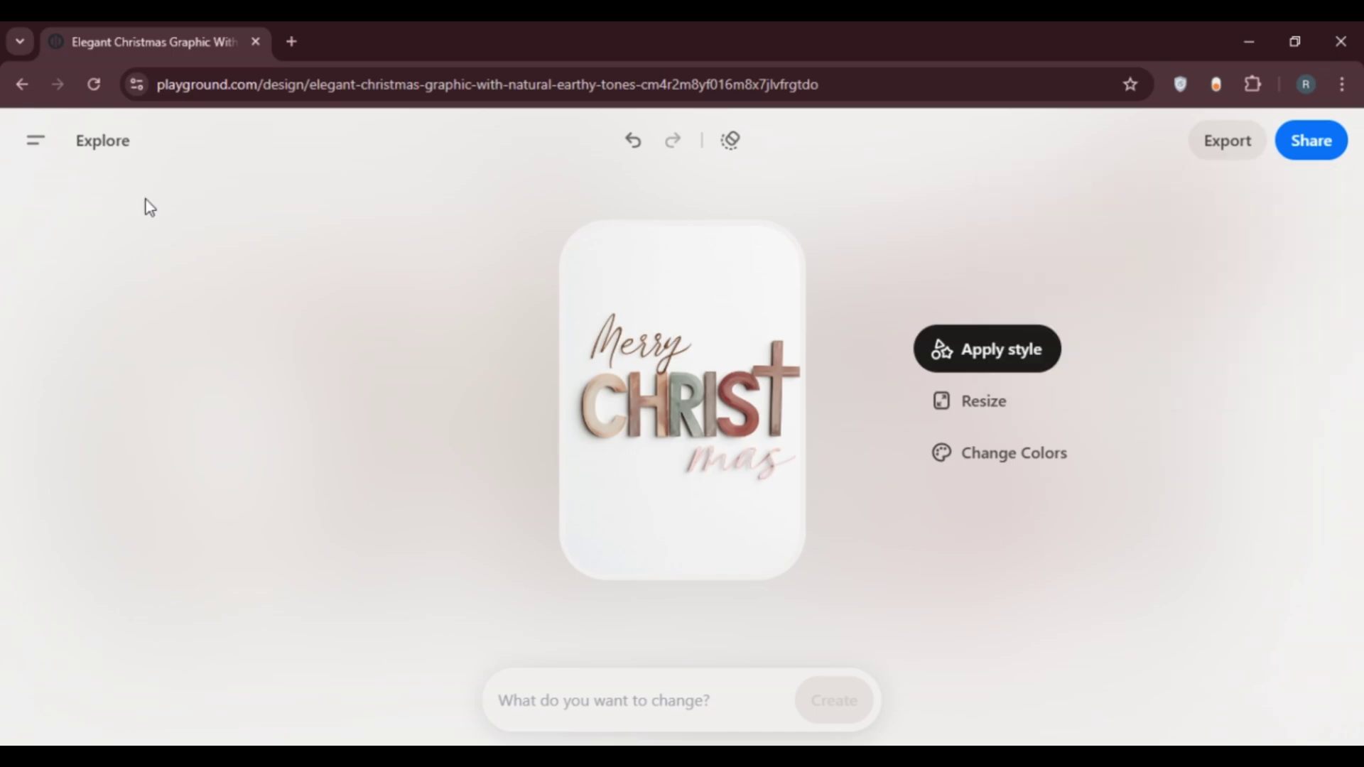
click(21, 85)
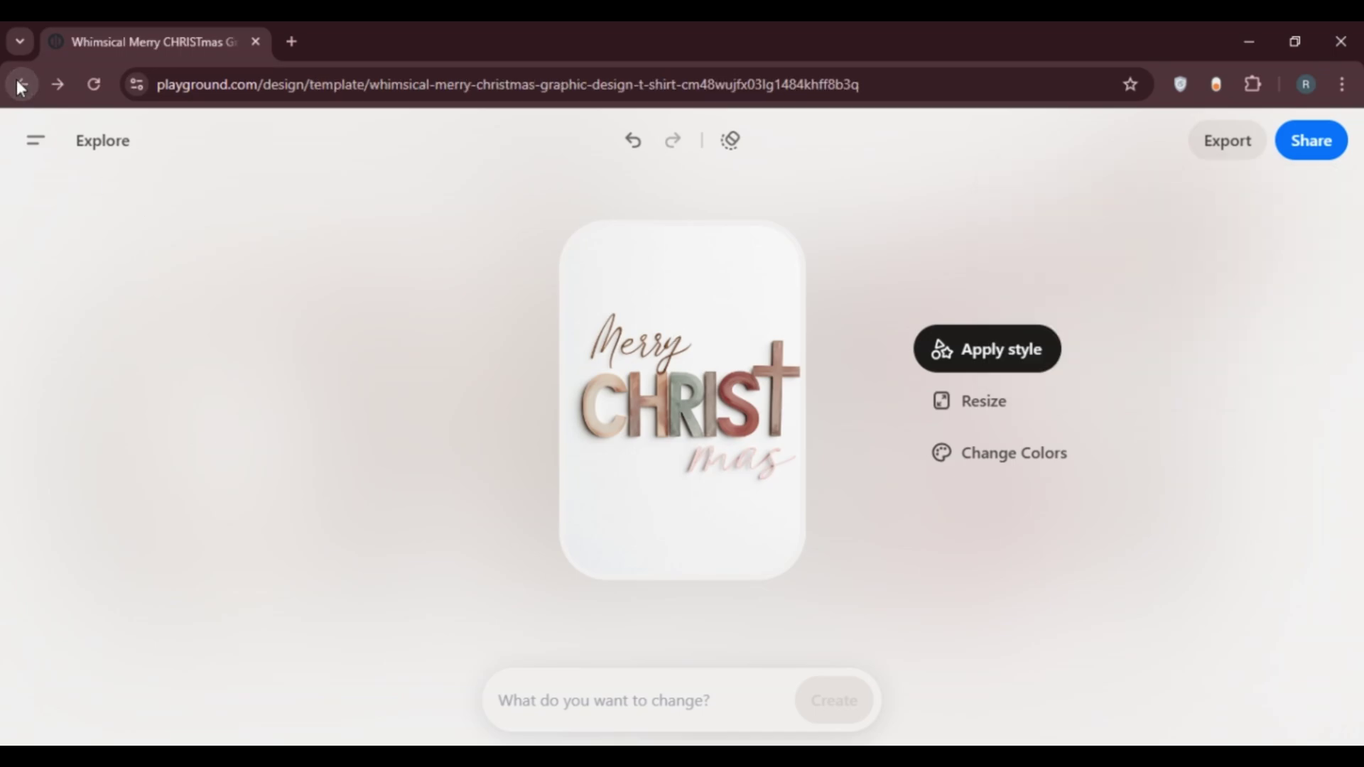
Go back to Vintage Logo Templates and open the account menu from the sidebar.
click(21, 86)
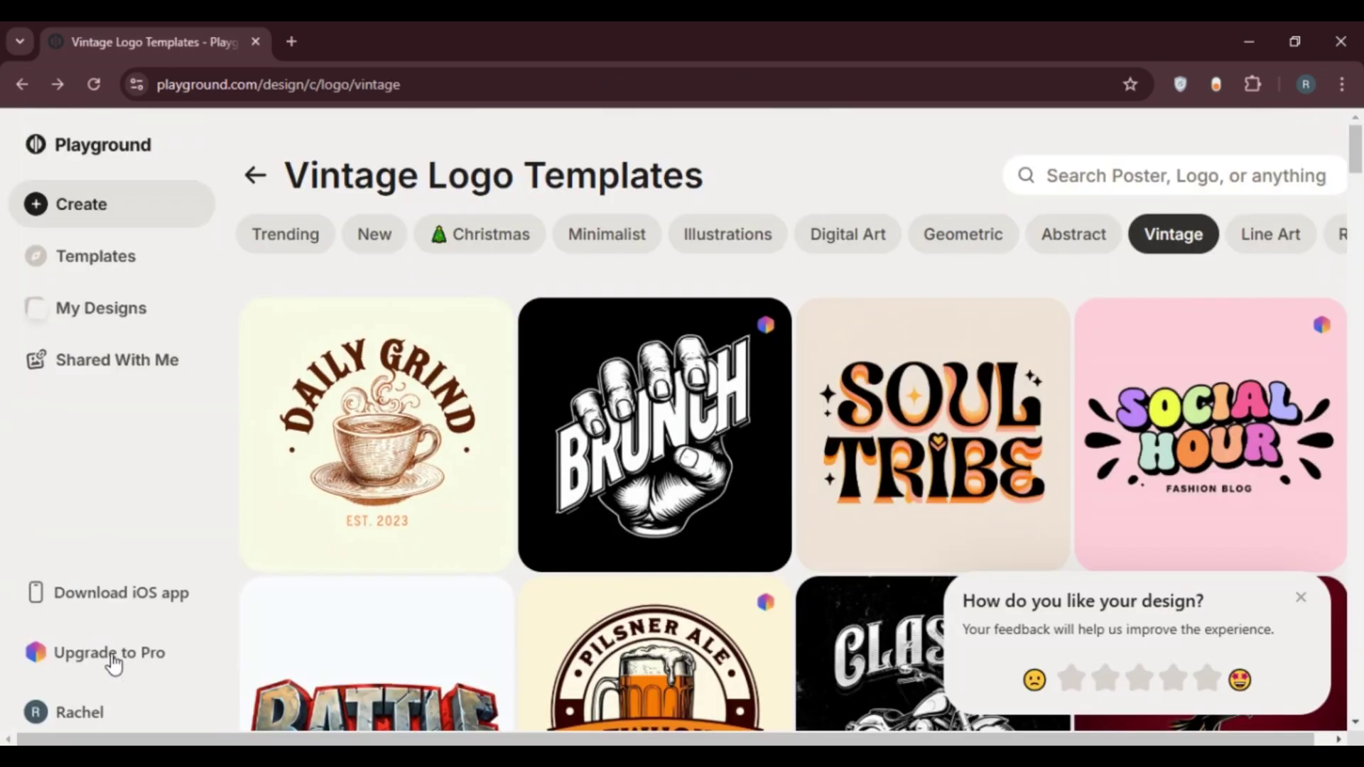
click(78, 713)
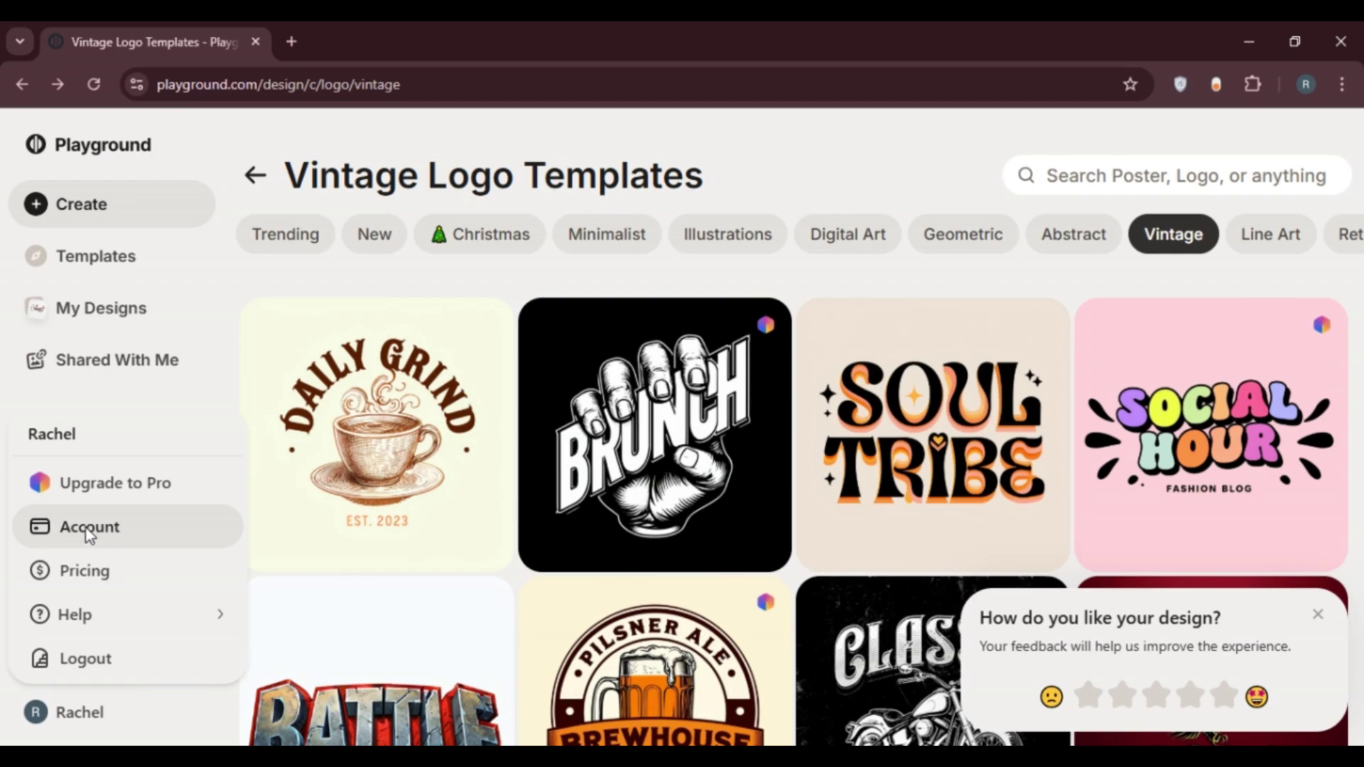
View the Account settings page, then sign out of Playground from the sidebar user menu.
click(104, 529)
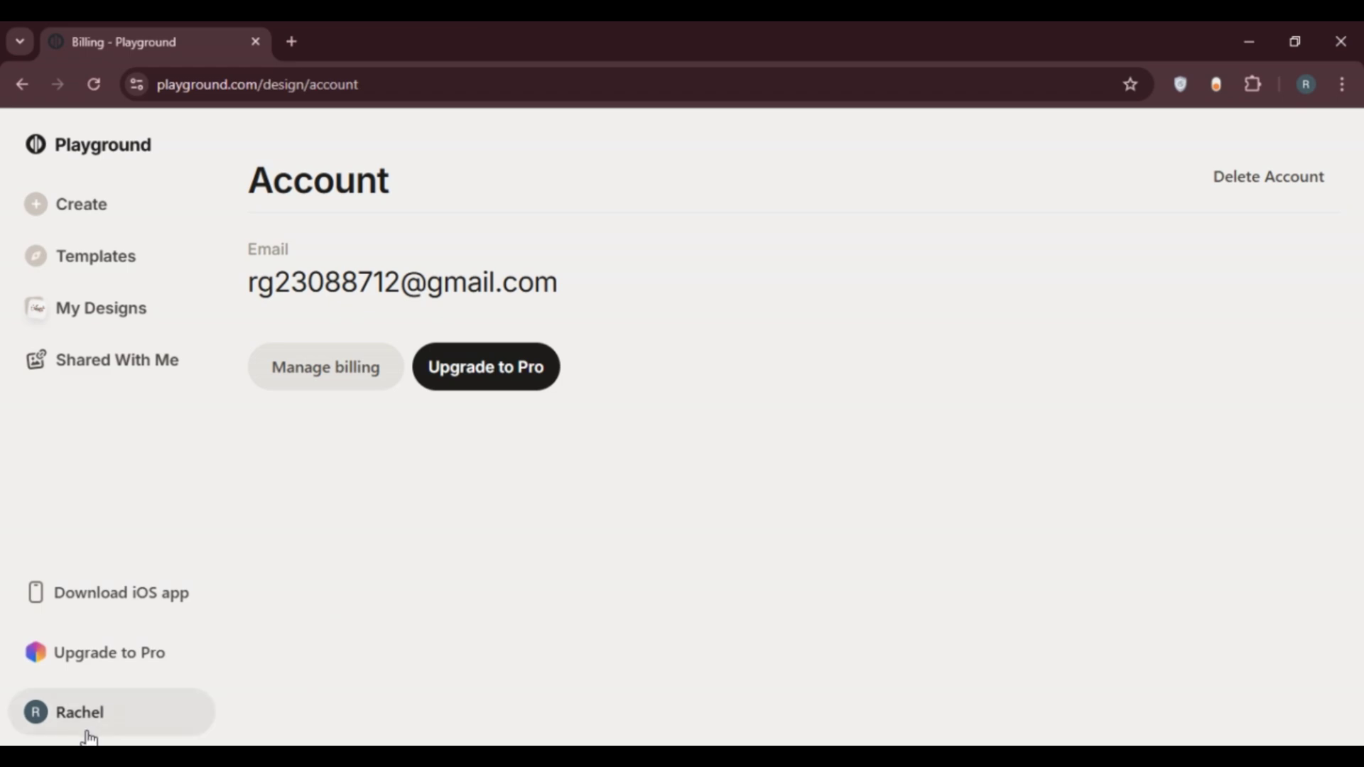
click(68, 718)
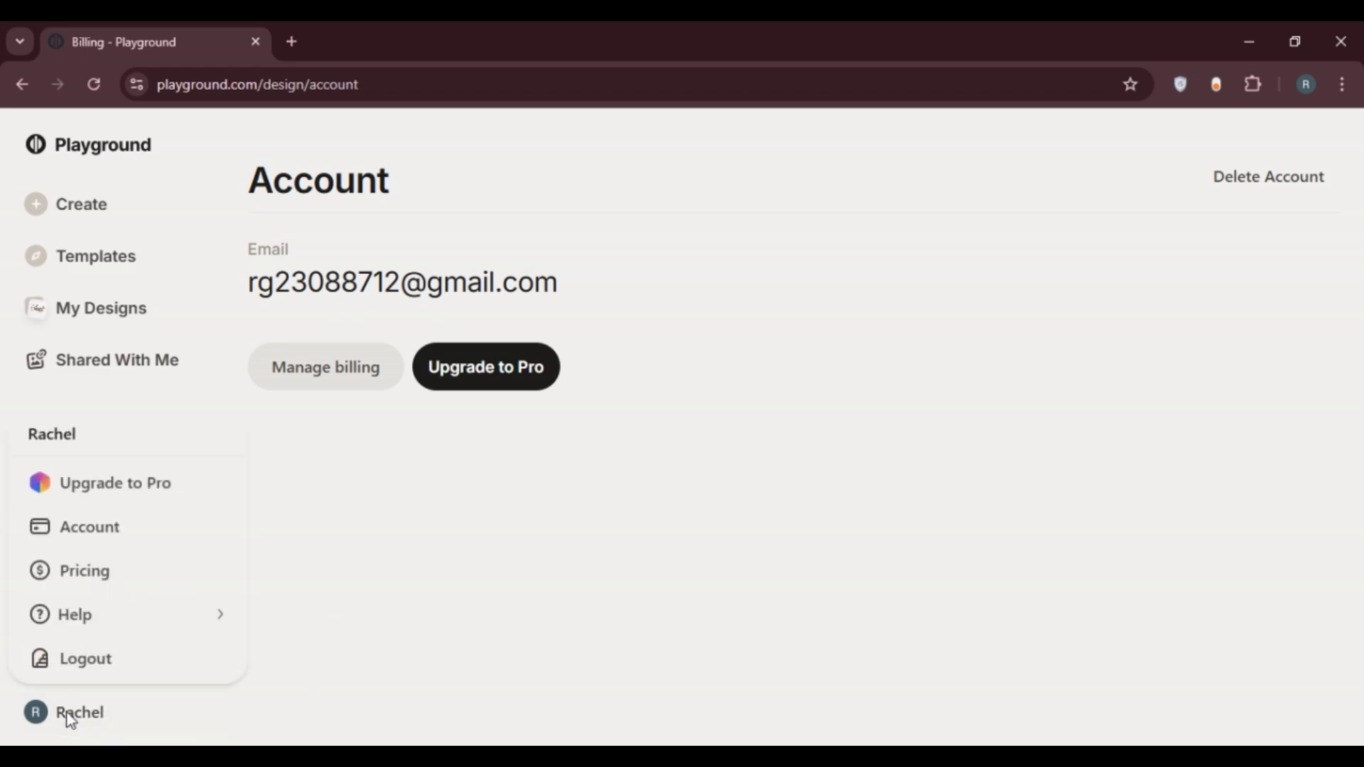
click(80, 664)
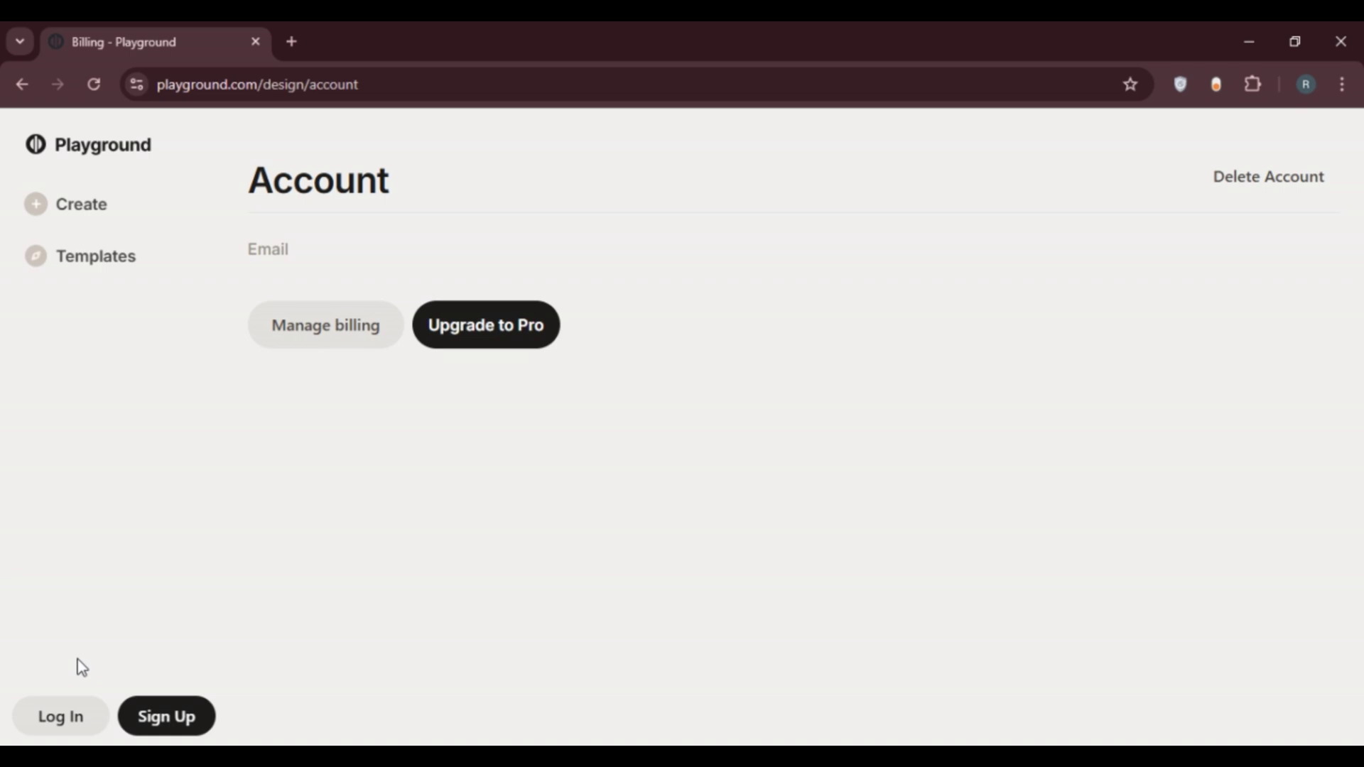